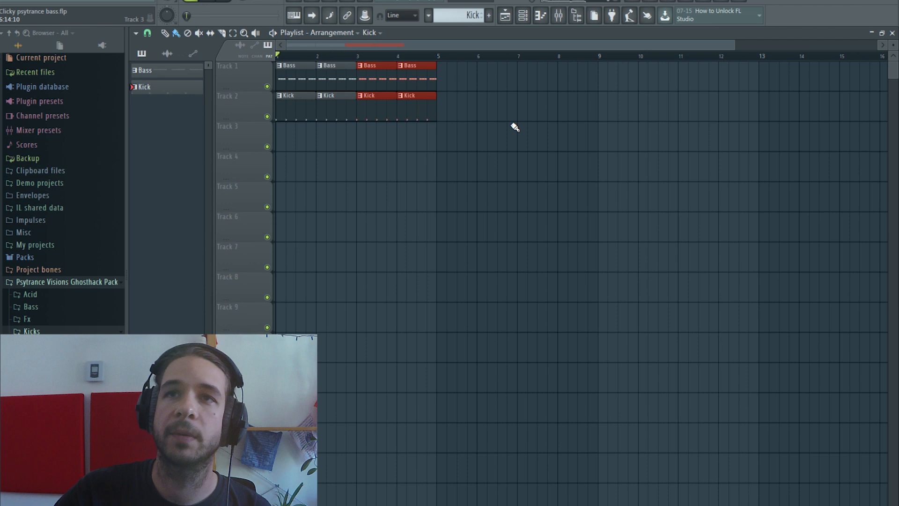
Step: Play the arrangement and open the sample settings of the kick channel MK Mai Mai A
key(space)
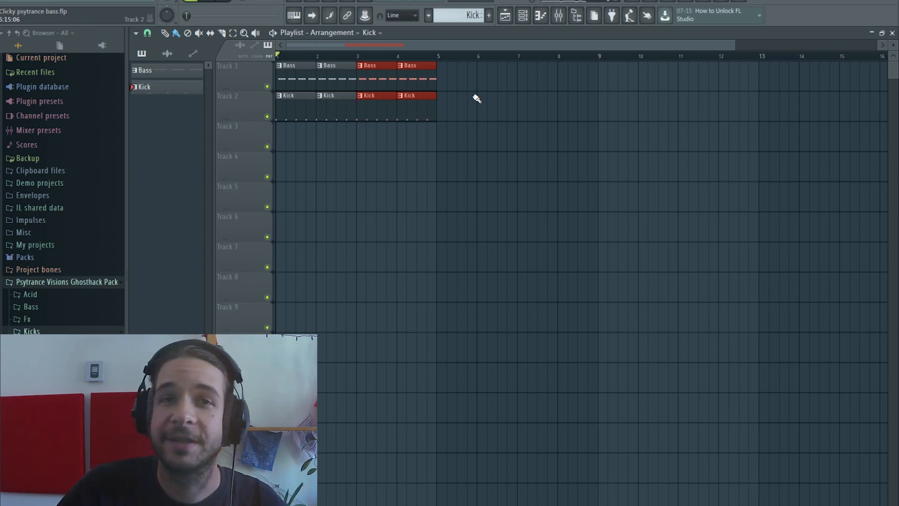
click(523, 15)
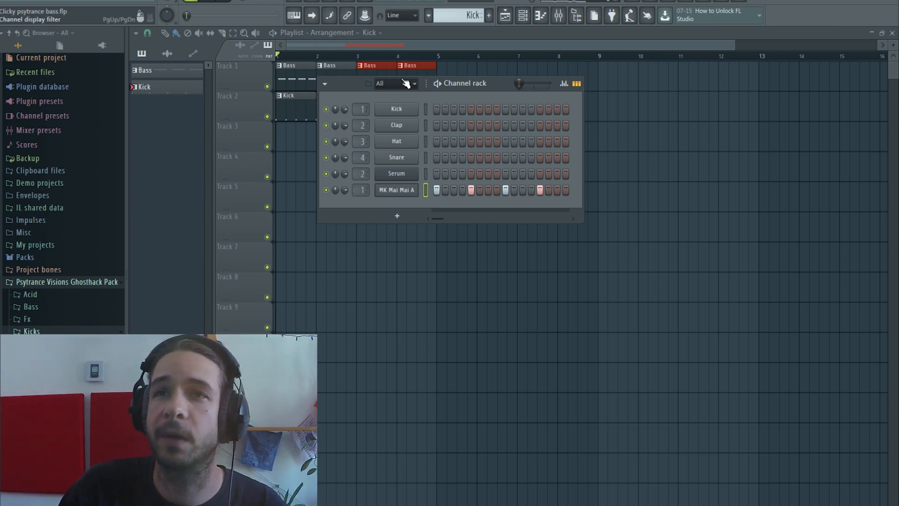
click(401, 191)
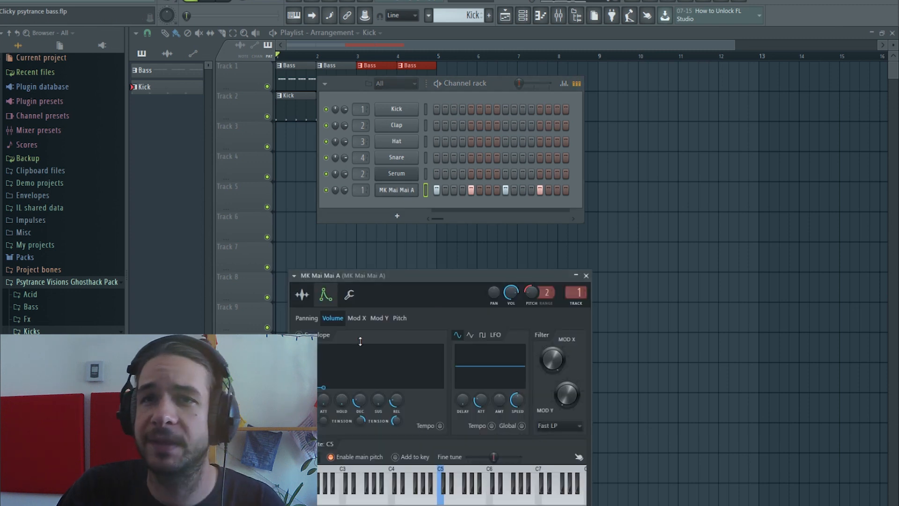
click(302, 294)
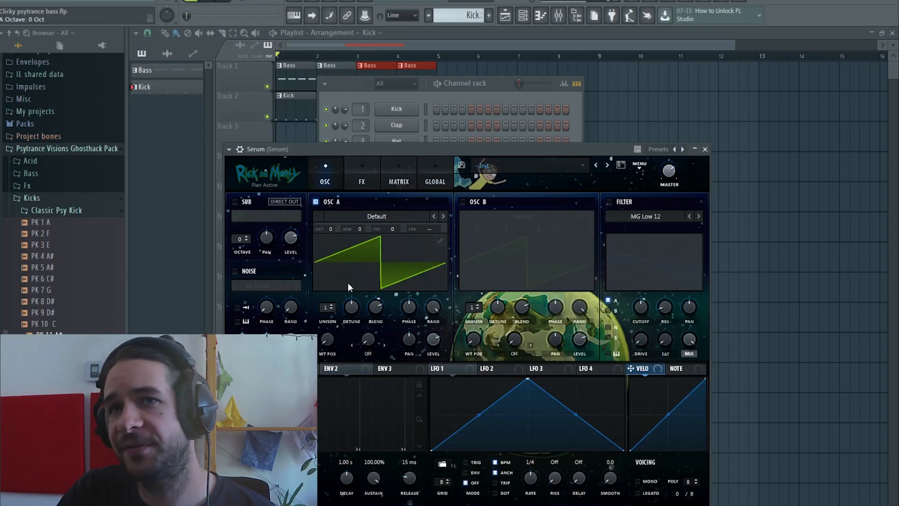
Step: Adjust oscillator A's random phase amount with its phase at 0° and set its octave to -1
drag(433, 306, 418, 419)
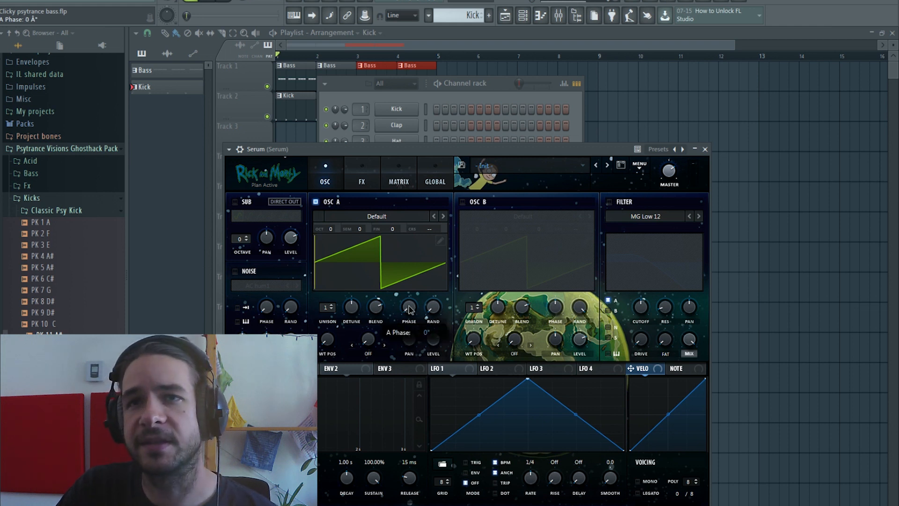
scroll(433, 309, up, 2)
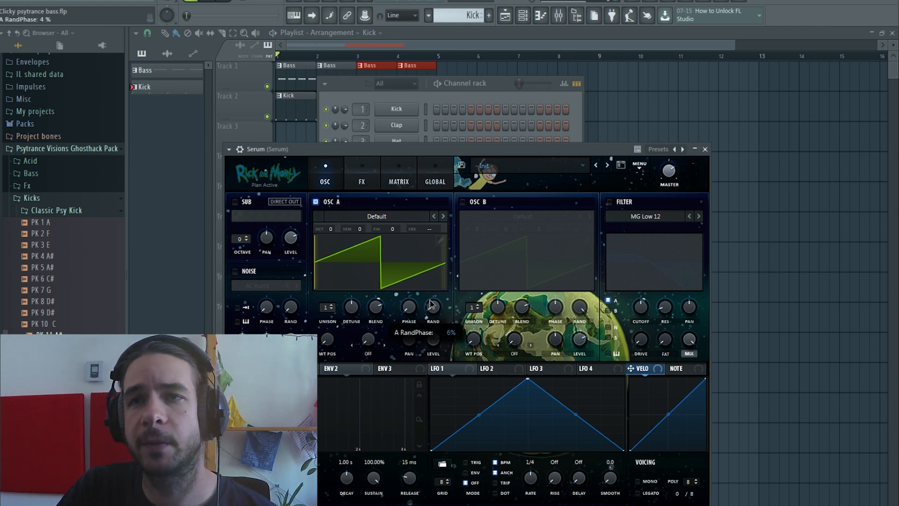
drag(433, 310, 434, 229)
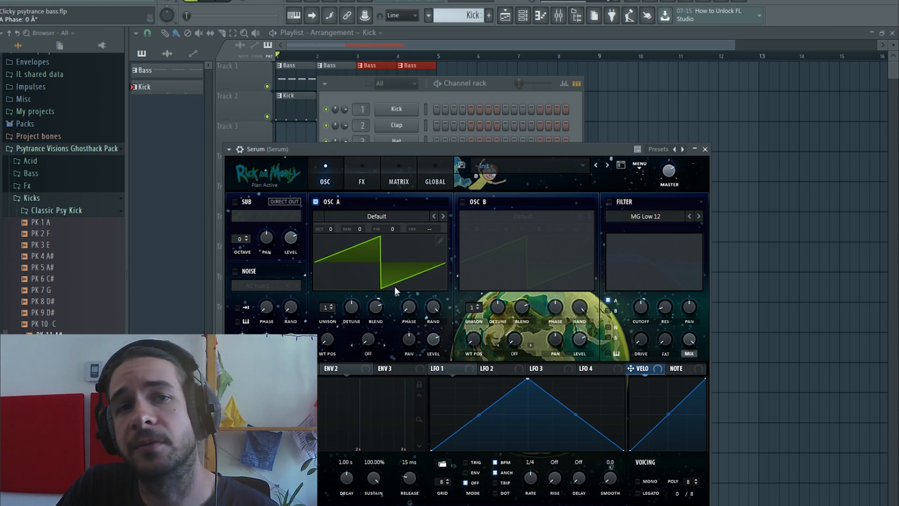
key(F9)
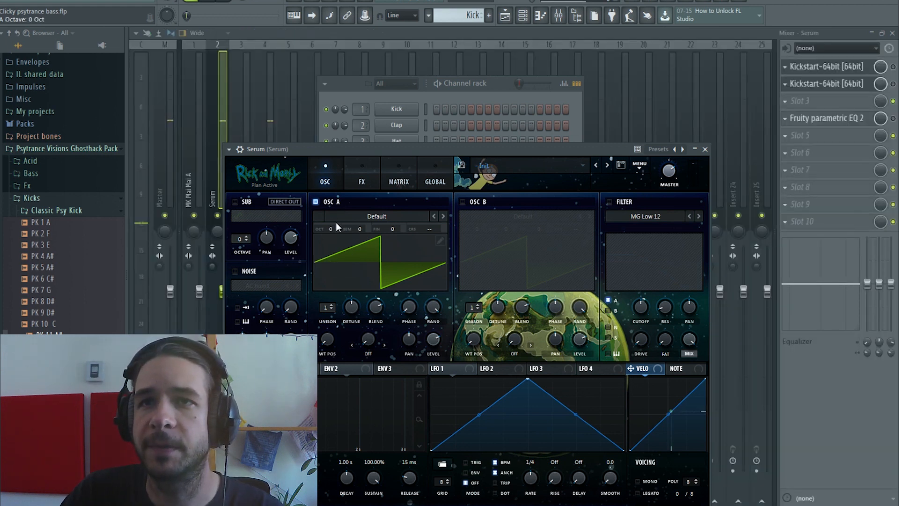
mouse_move(333, 229)
mouse_down()
mouse_move(334, 259)
mouse_move(335, 243)
mouse_up()
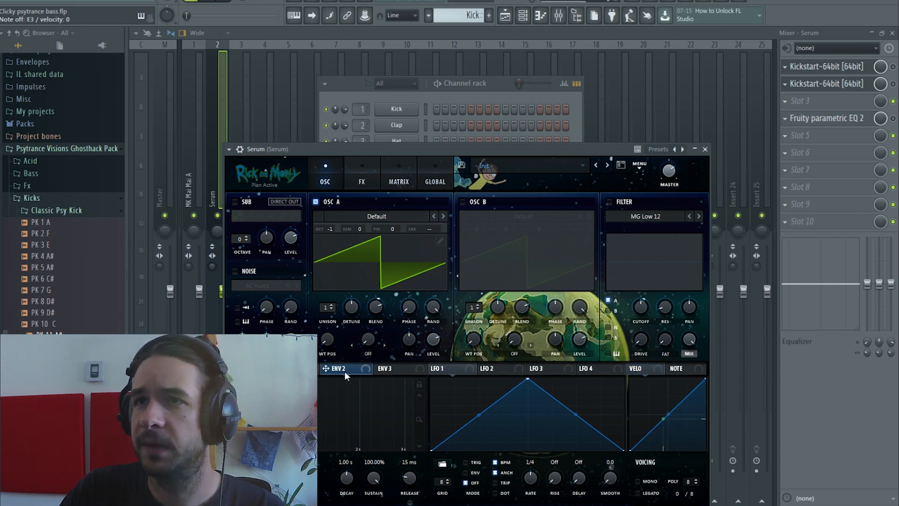
Step: Enable the MG Low 12 filter and assign envelope 2 to its cutoff with a moderate modulation amount
click(608, 201)
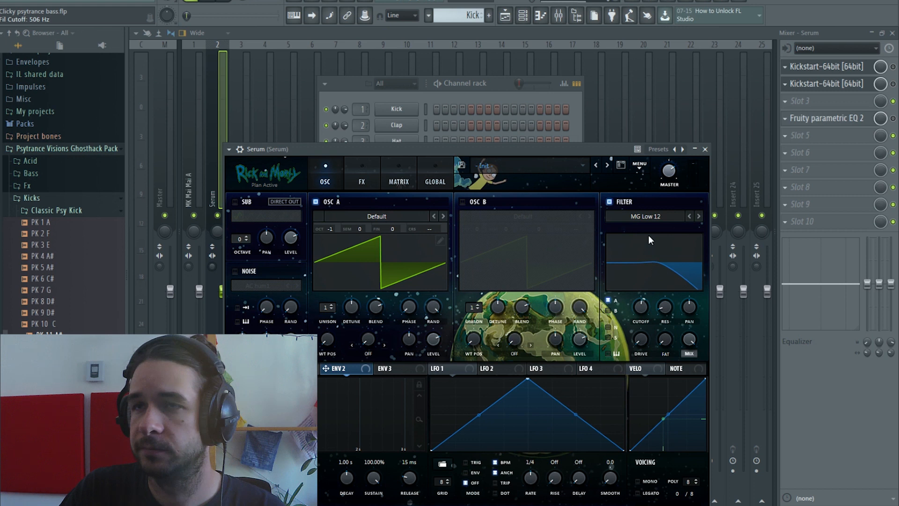
click(608, 202)
click(608, 201)
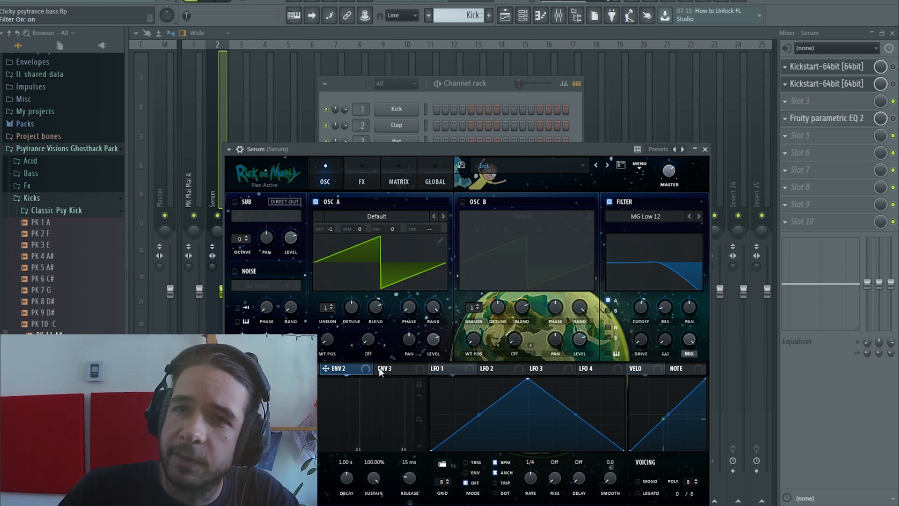
drag(333, 369, 631, 312)
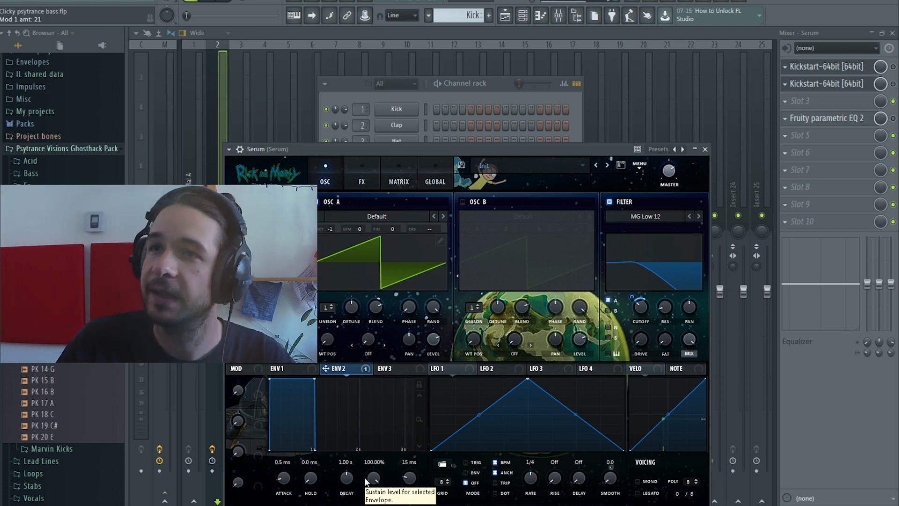
drag(634, 299, 637, 309)
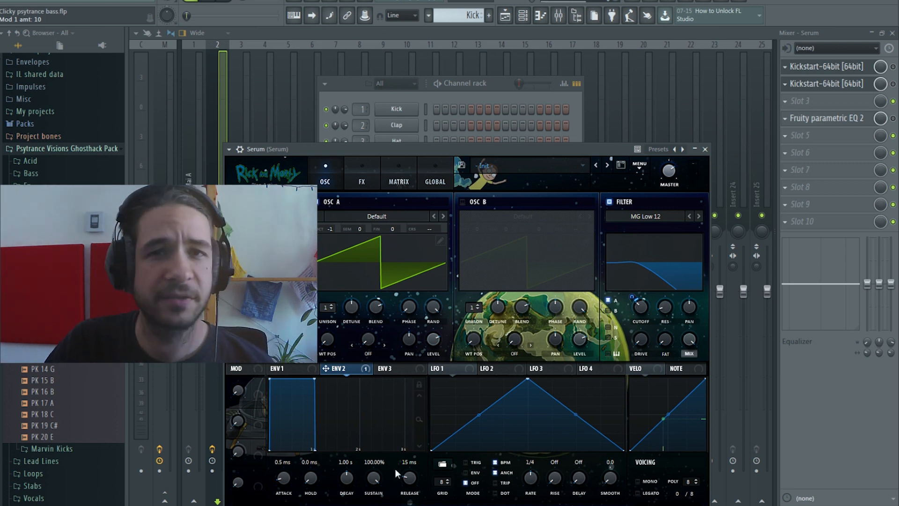
Step: Set envelope 2's sustain to 0% and decay to 217 ms, and adjust its modulation amount on the filter cutoff
drag(375, 479, 375, 503)
drag(376, 470, 344, 488)
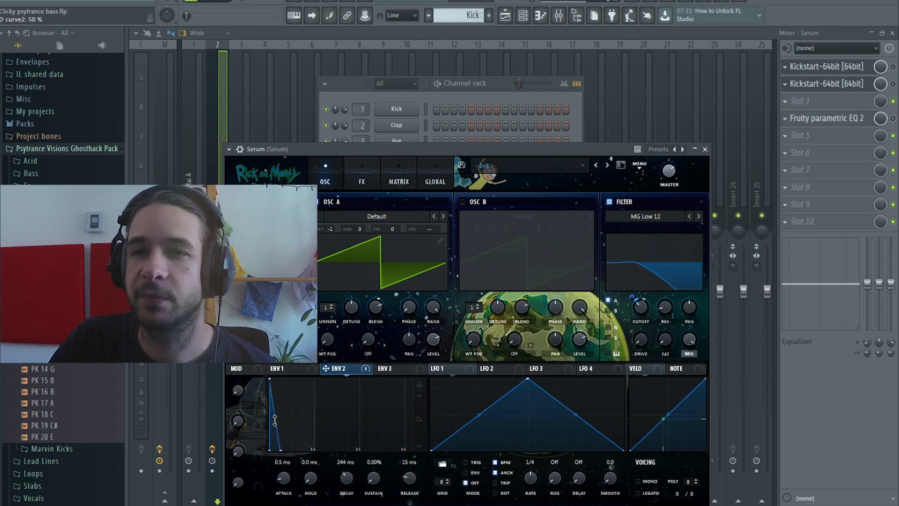
drag(346, 478, 345, 483)
mouse_move(633, 300)
mouse_down()
mouse_move(634, 289)
mouse_move(641, 312)
mouse_move(633, 318)
mouse_move(633, 309)
mouse_up()
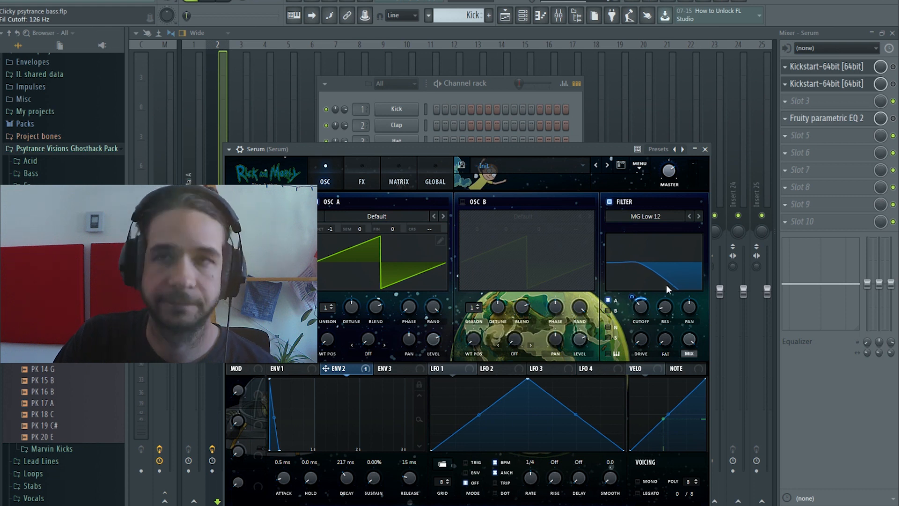
Step: Switch to the Bass pattern, play it, and return to the Serum window
click(456, 15)
click(468, 216)
key(space)
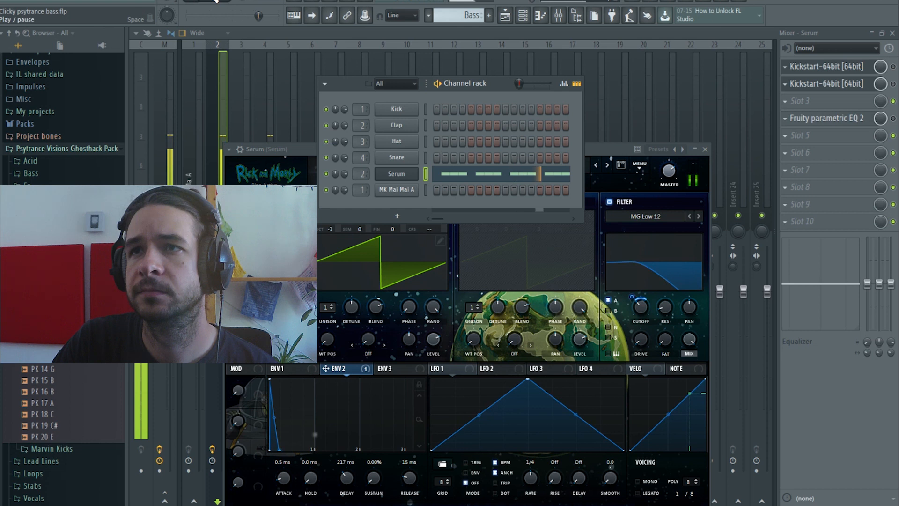
click(607, 234)
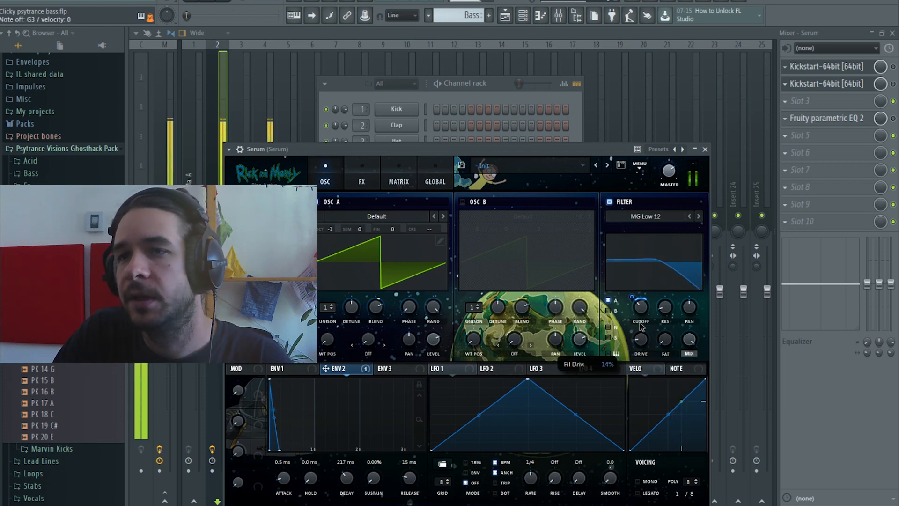
Step: Adjust the filter's drive and fatness while the bass plays, and set its resonance to about 13%
mouse_move(646, 349)
mouse_down()
mouse_move(652, 261)
mouse_move(641, 336)
mouse_up()
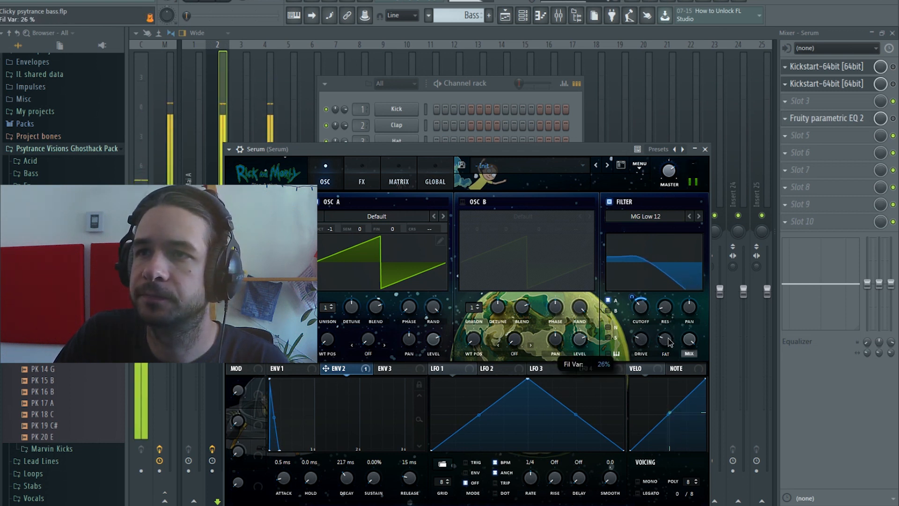
mouse_move(666, 312)
scroll(667, 313, down, 4)
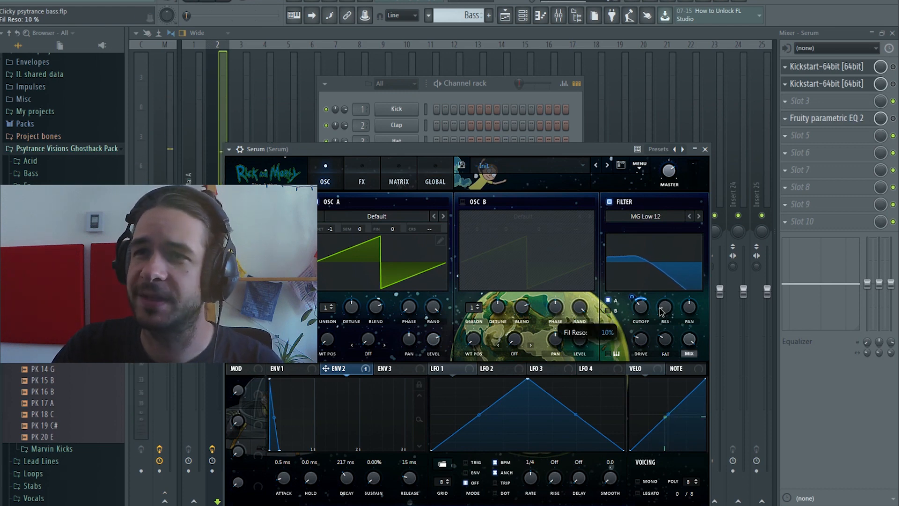
scroll(660, 314, up, 2)
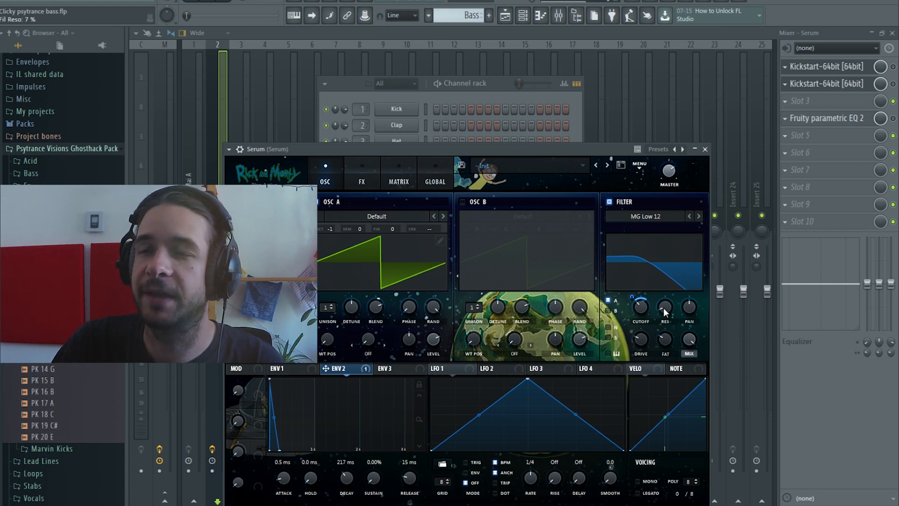
scroll(664, 308, up, 10)
drag(665, 276, 659, 308)
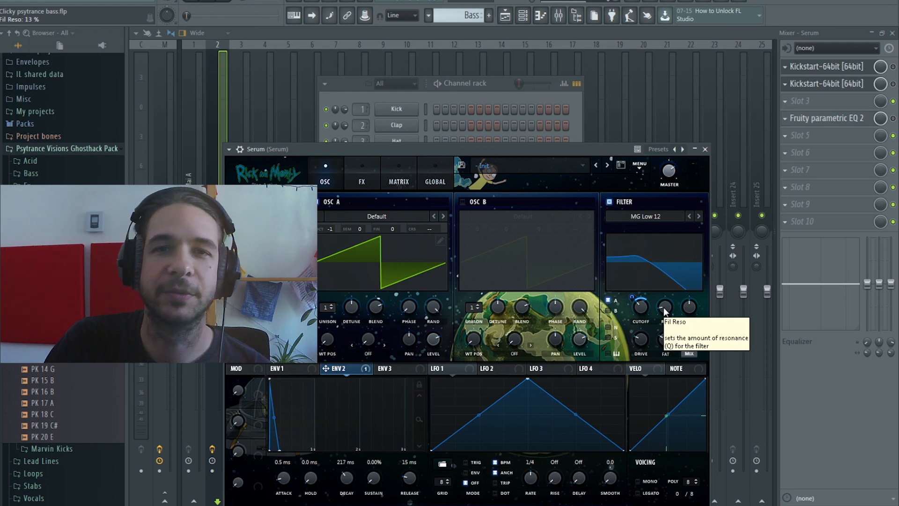
Step: Compare envelopes 1 and 2 and set the filter cutoff to 156 Hz
click(293, 369)
click(346, 369)
drag(641, 316, 643, 314)
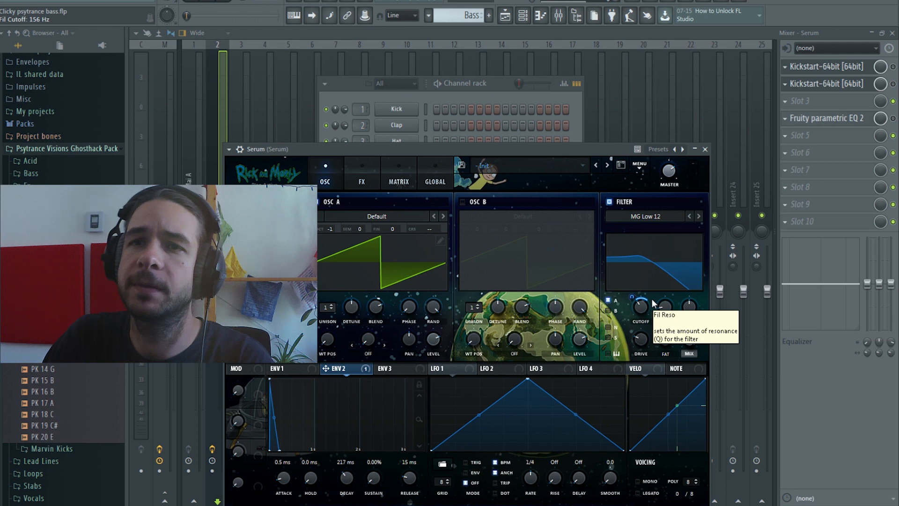
Step: View envelope 1, open the Serum channel's Bass notes in the piano roll and play them
click(288, 369)
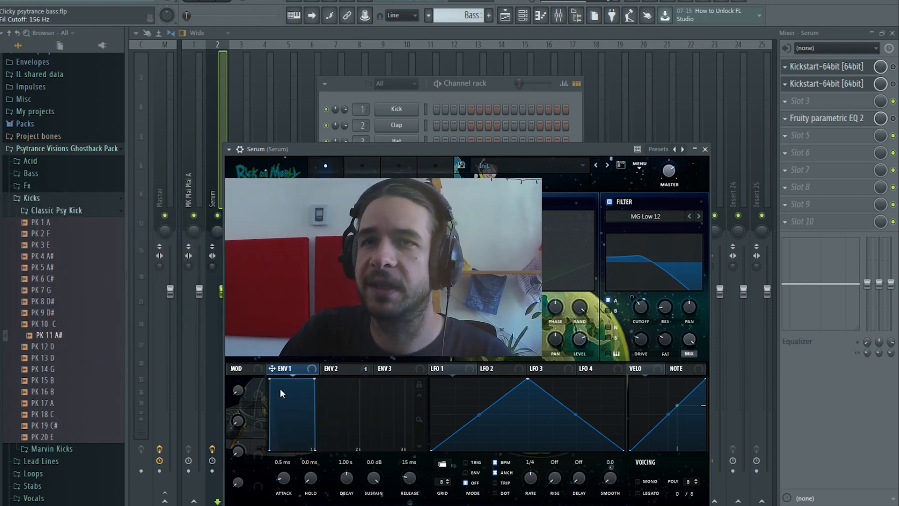
click(455, 88)
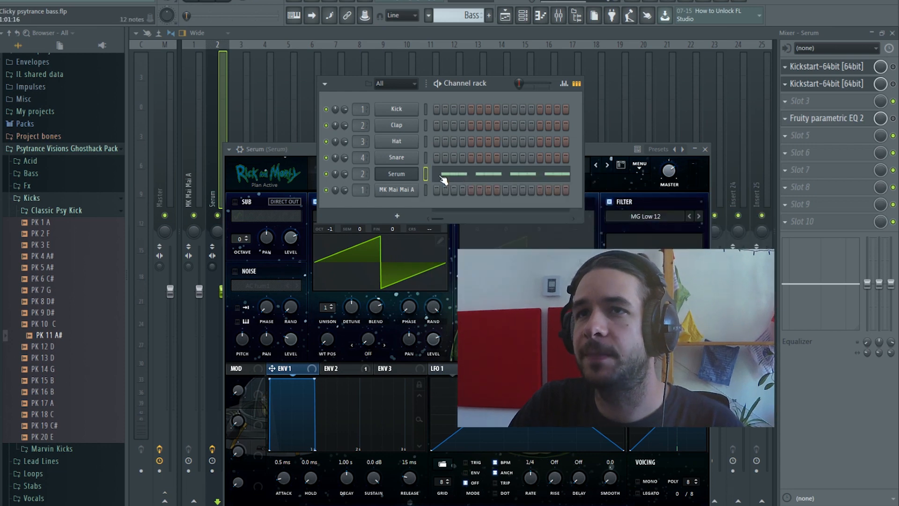
right_click(458, 177)
click(438, 174)
key(space)
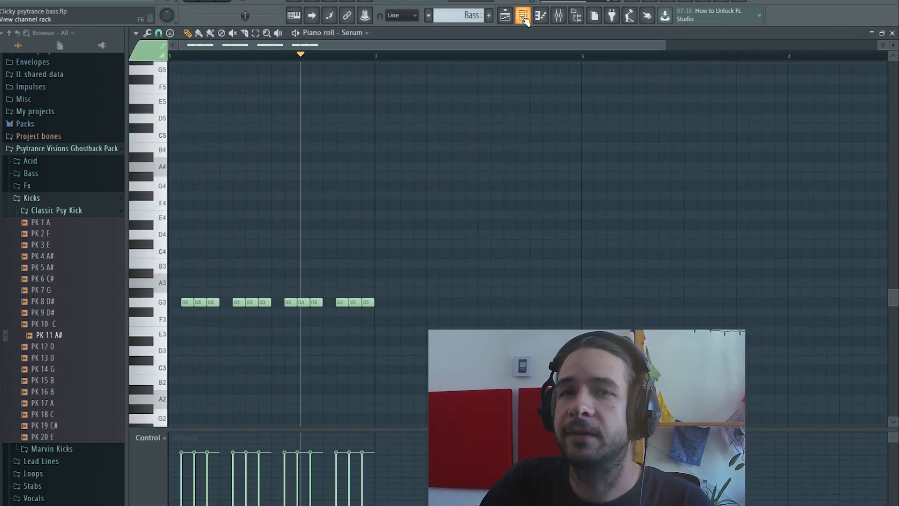
Step: Return to Serum and set envelope 1's sustain to minus infinity dB and its decay to 1.24 s
click(522, 16)
click(396, 174)
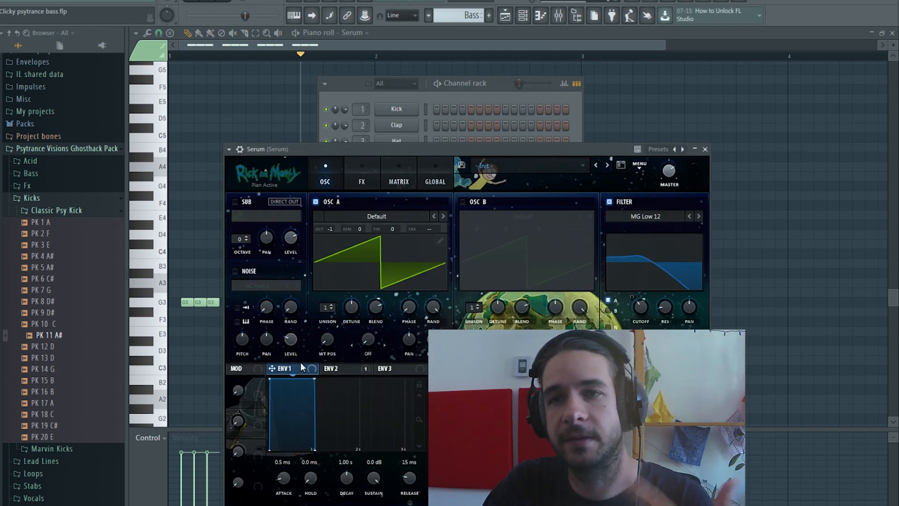
drag(375, 479, 345, 489)
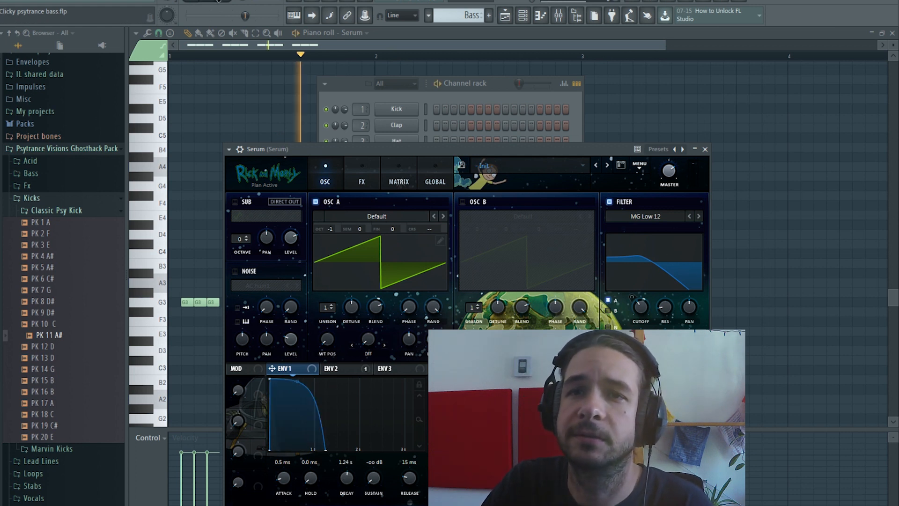
click(219, 1)
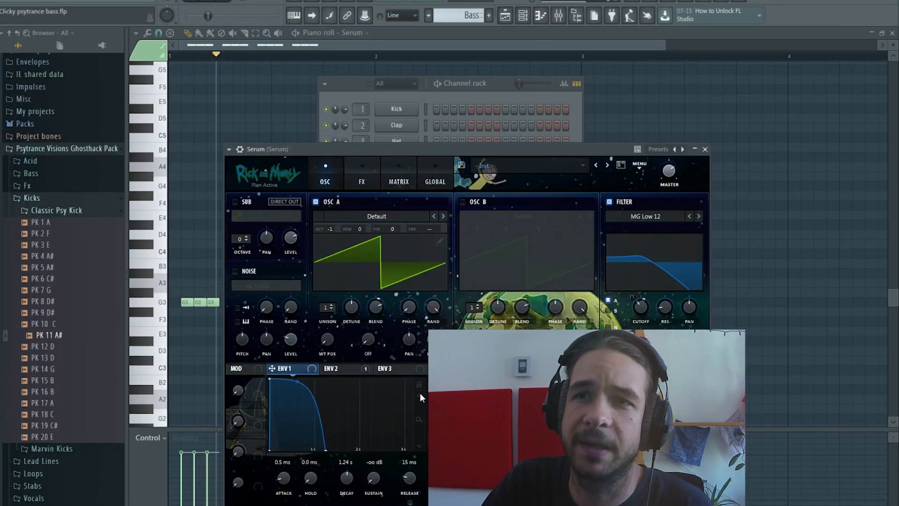
Step: Turn down oscillator A's random phase and shorten envelope 1's decay to 132 ms while playing the bass
drag(433, 307, 424, 427)
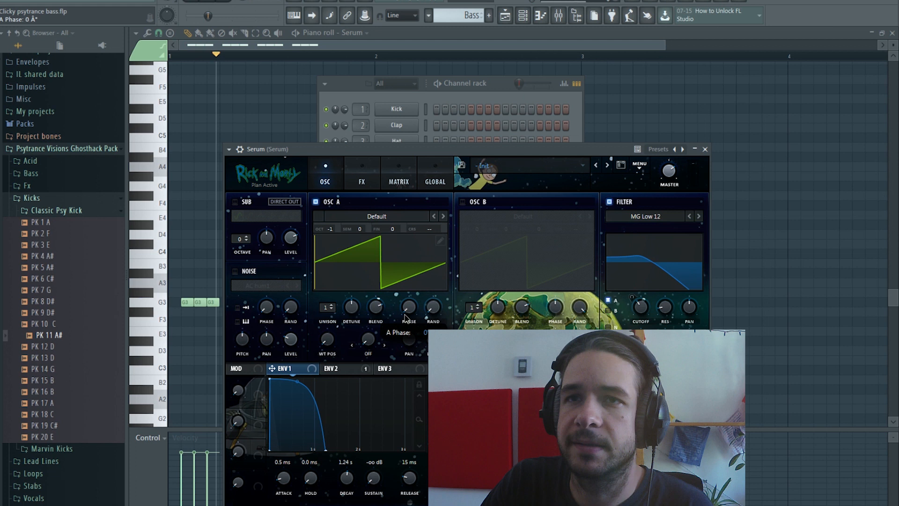
click(213, 1)
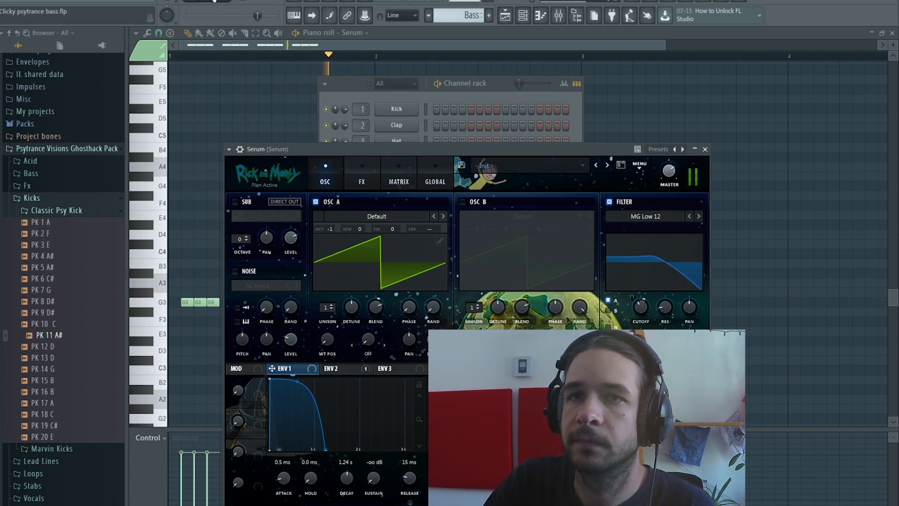
drag(298, 385, 296, 387)
drag(346, 485, 341, 487)
click(217, 1)
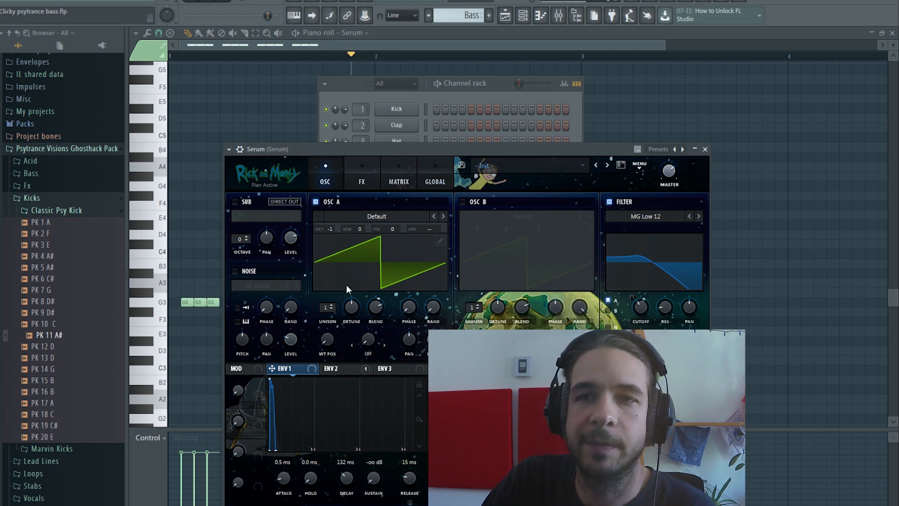
Step: Try an 81 ms decay on envelope 1 with the bass playing, restore 132 ms and play the pattern again
drag(347, 476, 350, 480)
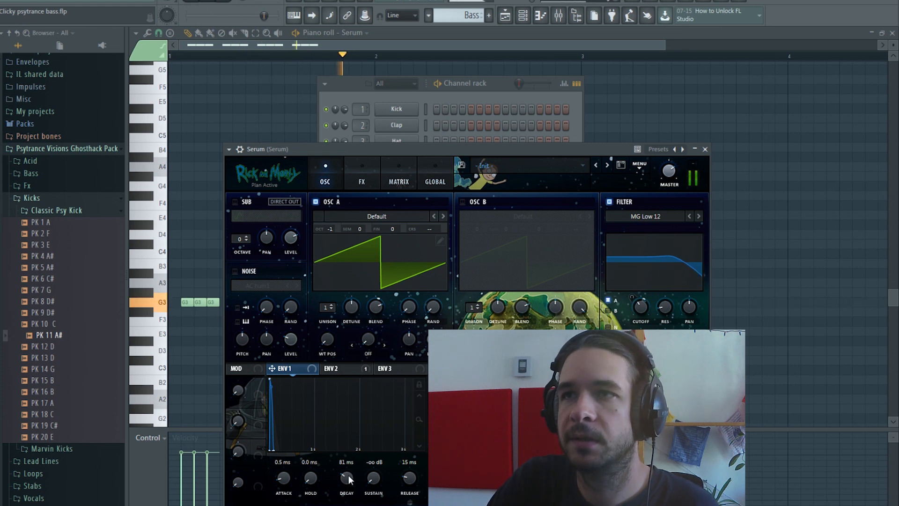
click(217, 4)
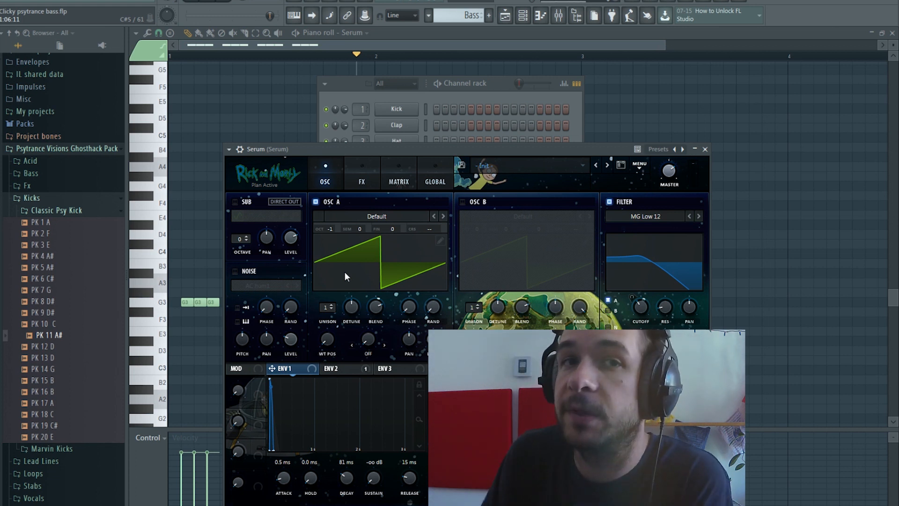
drag(346, 478, 347, 475)
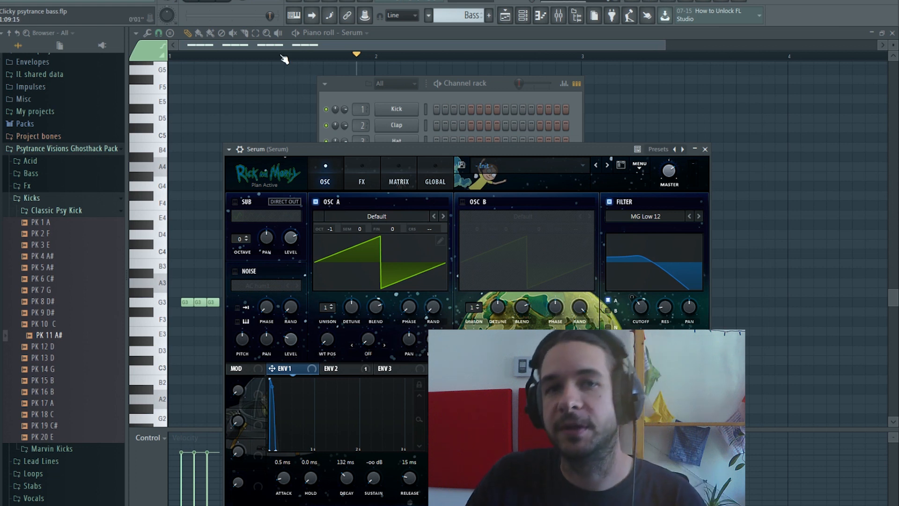
click(215, 1)
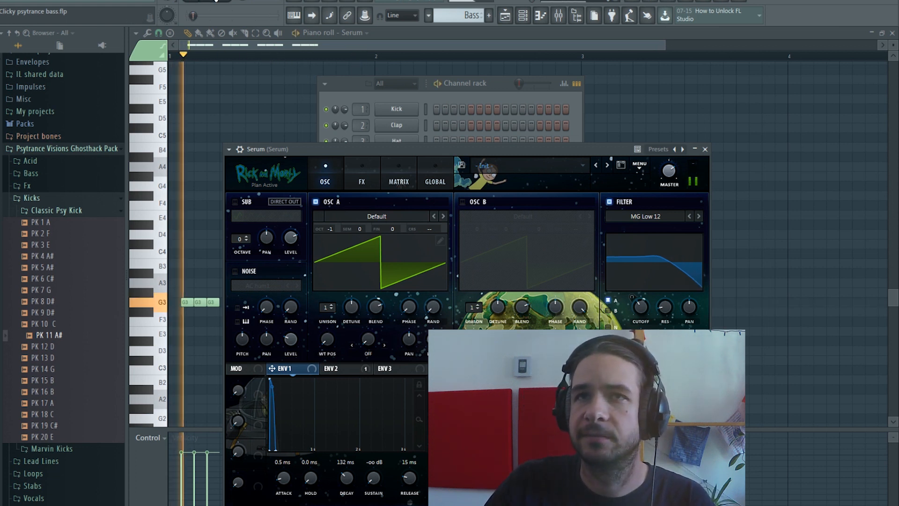
Step: Set the filter's fat to 16% and drive to 19%, and adjust its resonance while playing the Bass pattern
click(208, 1)
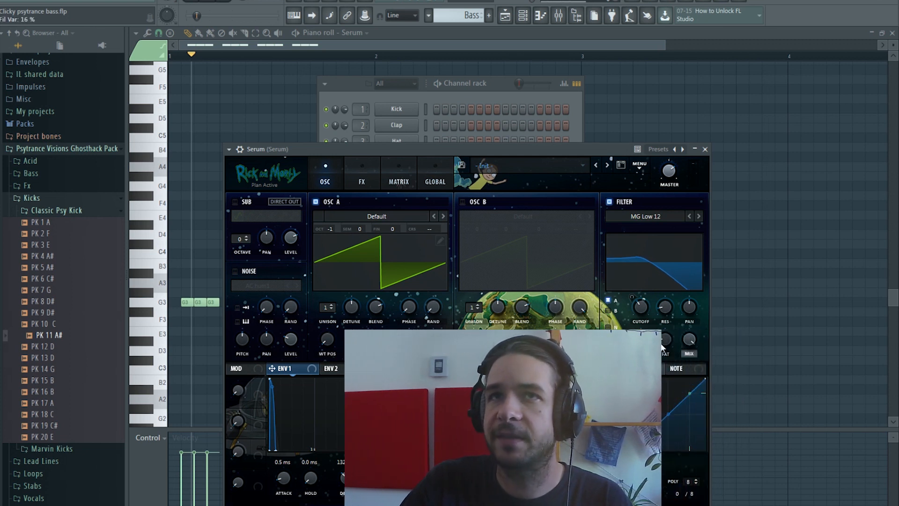
key(space)
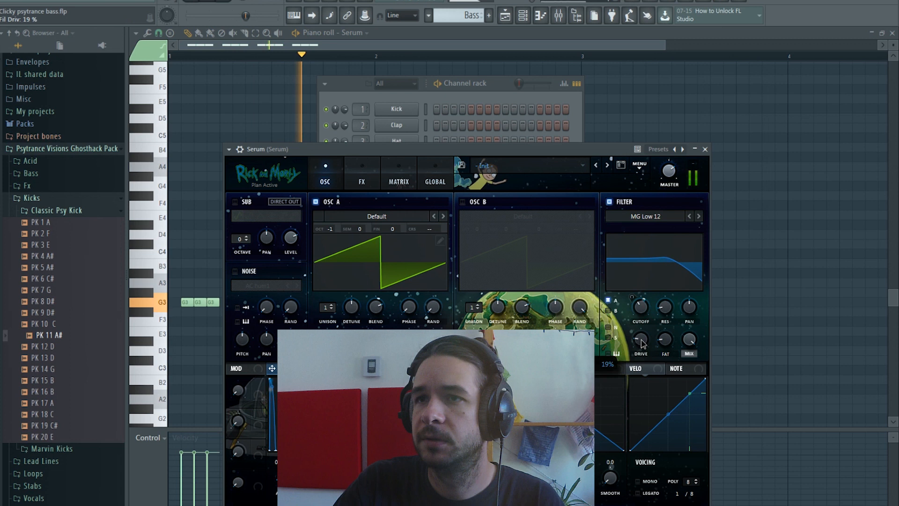
mouse_move(664, 309)
mouse_down()
mouse_move(664, 324)
mouse_move(657, 309)
mouse_up()
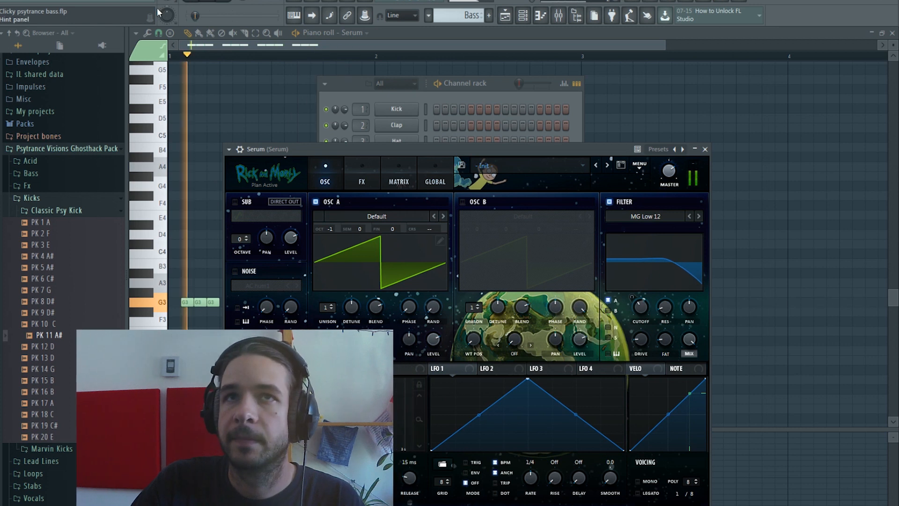
click(210, 1)
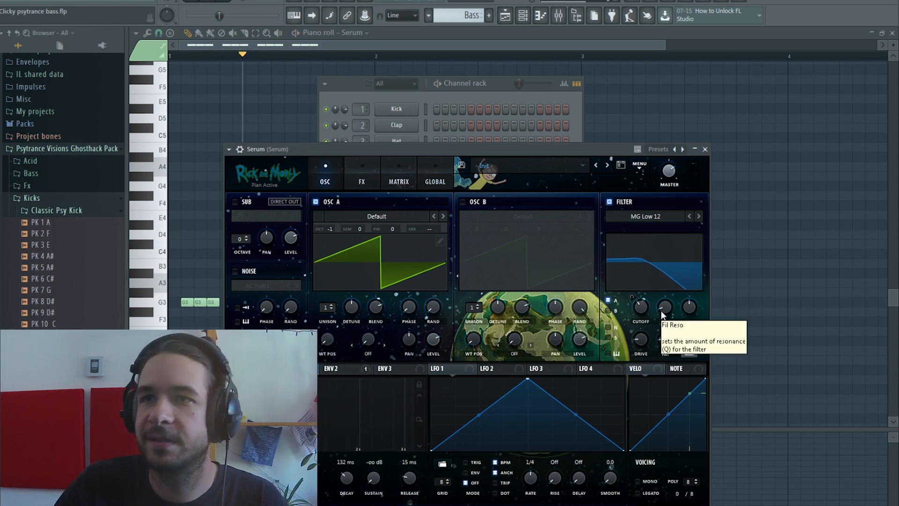
Step: Enable Serum's compressor effect in multiband mode and play the bass through it
click(361, 178)
click(239, 300)
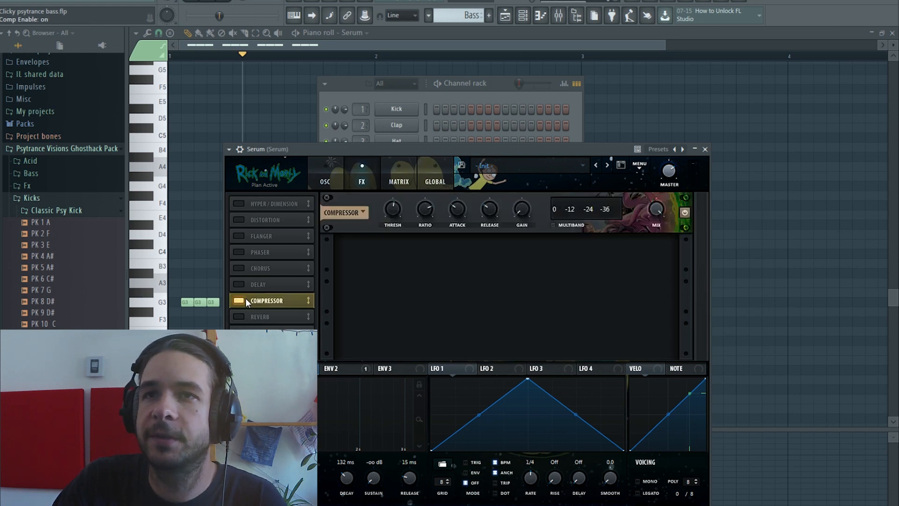
click(553, 225)
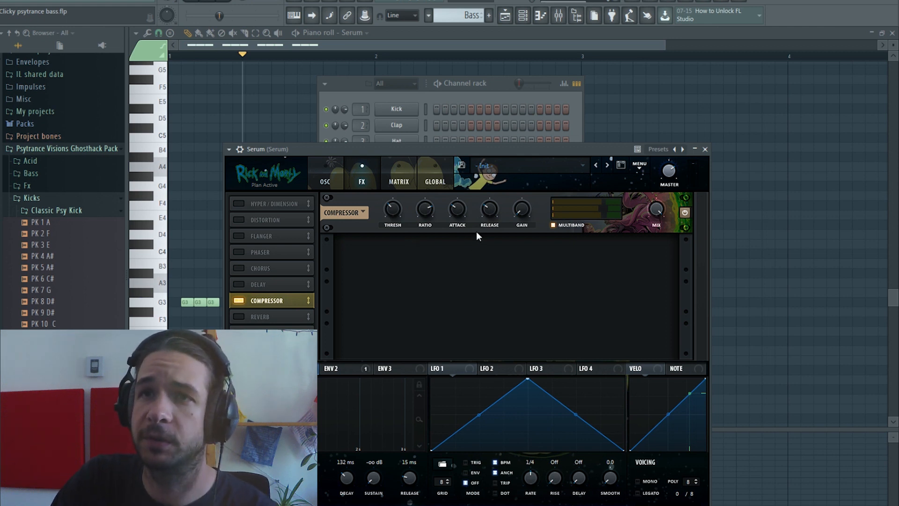
click(216, 3)
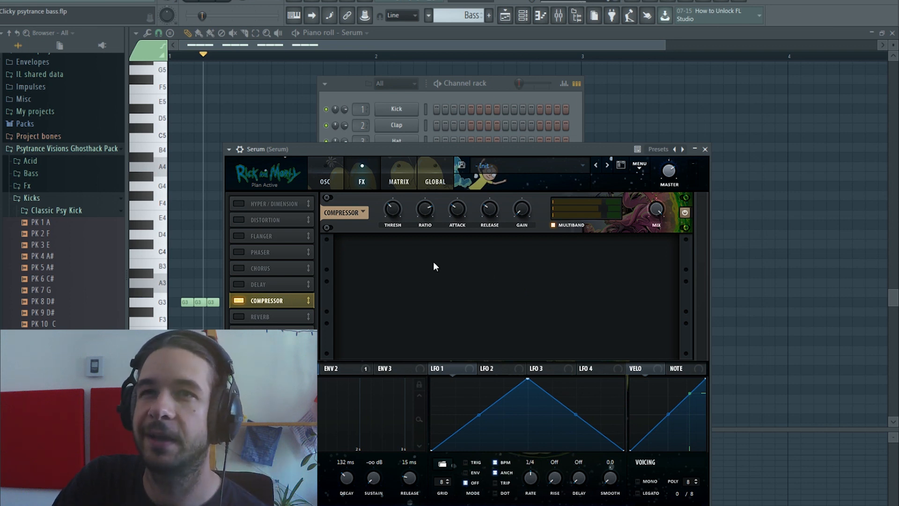
Step: Try a compressor threshold of -14.0 dB and settle on -19.0 dB while playing the bass
drag(393, 208, 400, 204)
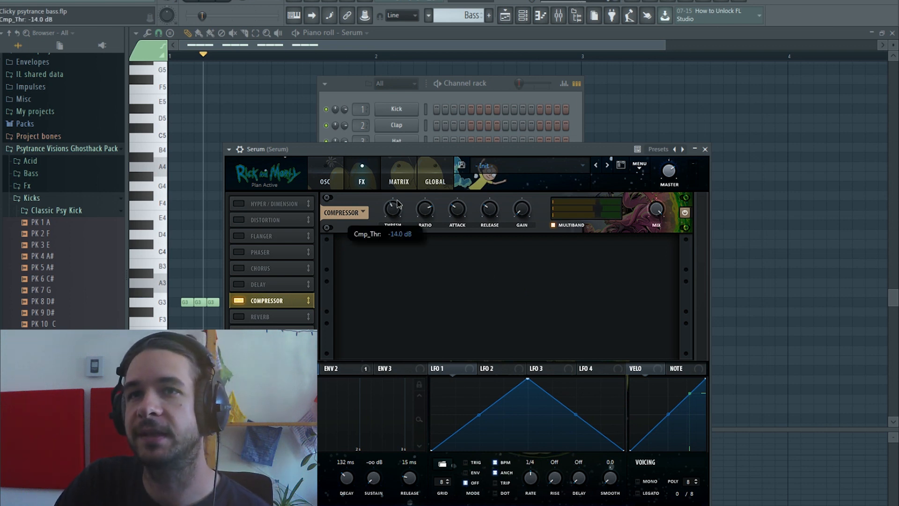
click(214, 2)
mouse_move(393, 209)
mouse_down()
mouse_move(398, 165)
mouse_move(395, 205)
mouse_up()
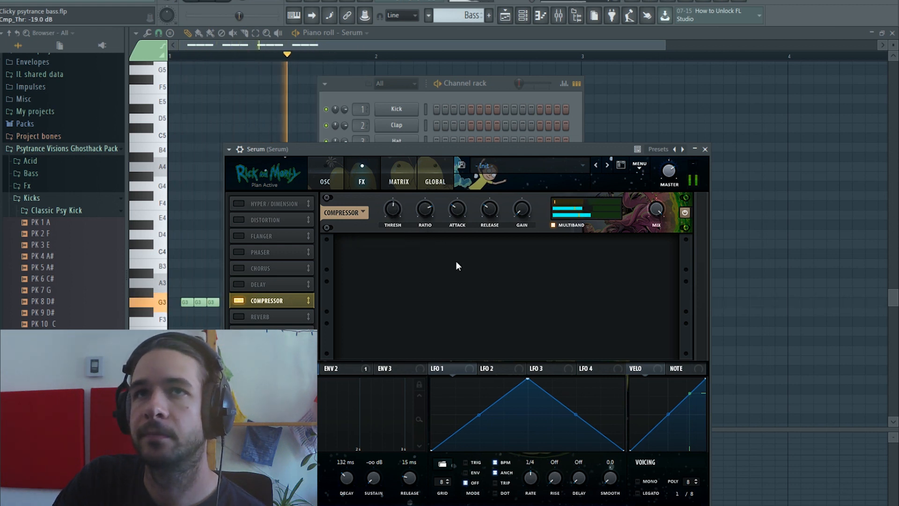
click(217, 1)
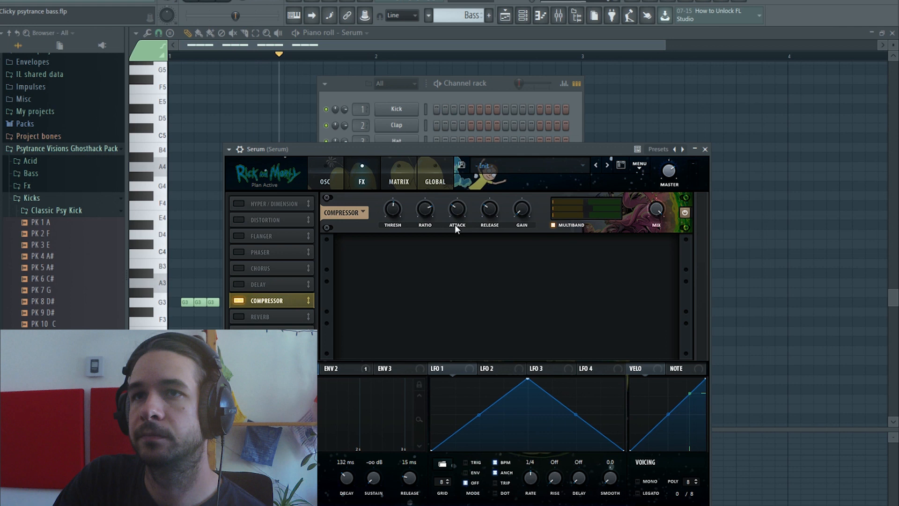
Step: Try a 10.5 ms attack on the compressor and raise the attack again
mouse_move(460, 213)
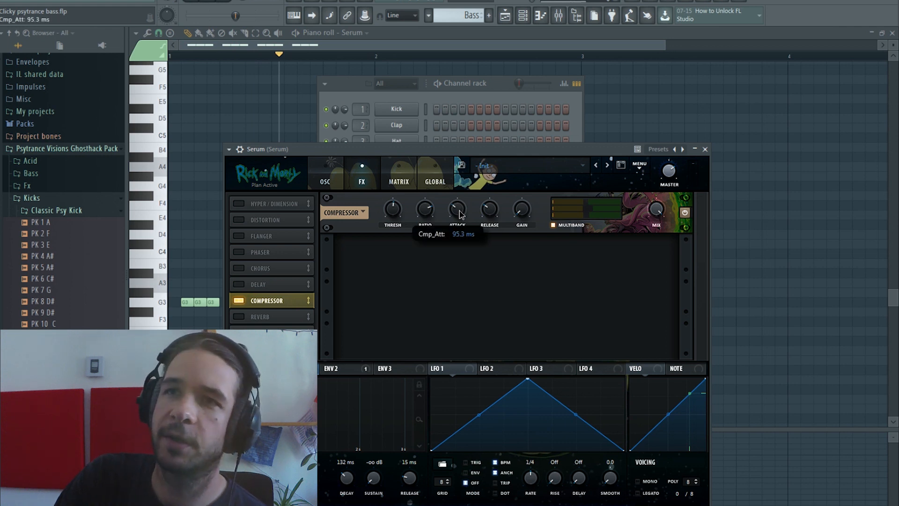
drag(487, 217, 459, 217)
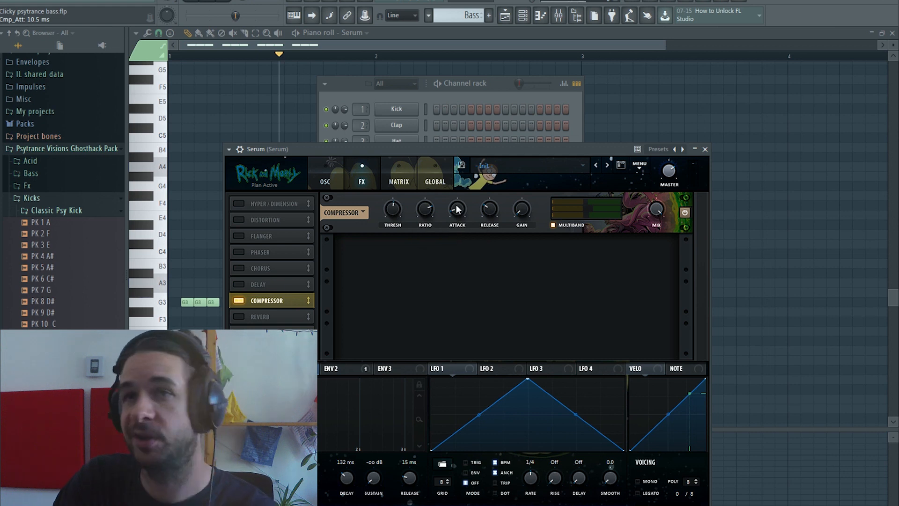
drag(453, 216, 455, 211)
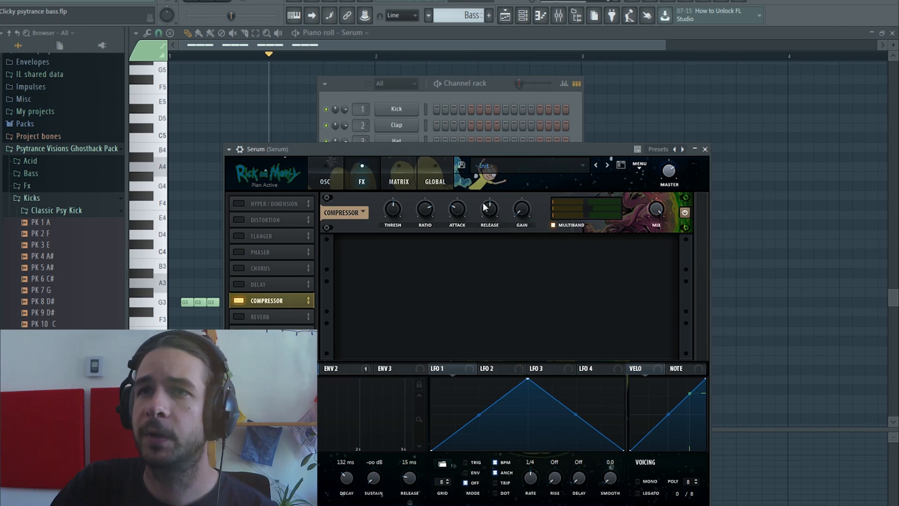
Step: Set the compressor's release to 302.3 ms while playing the Bass pattern
drag(484, 206, 478, 229)
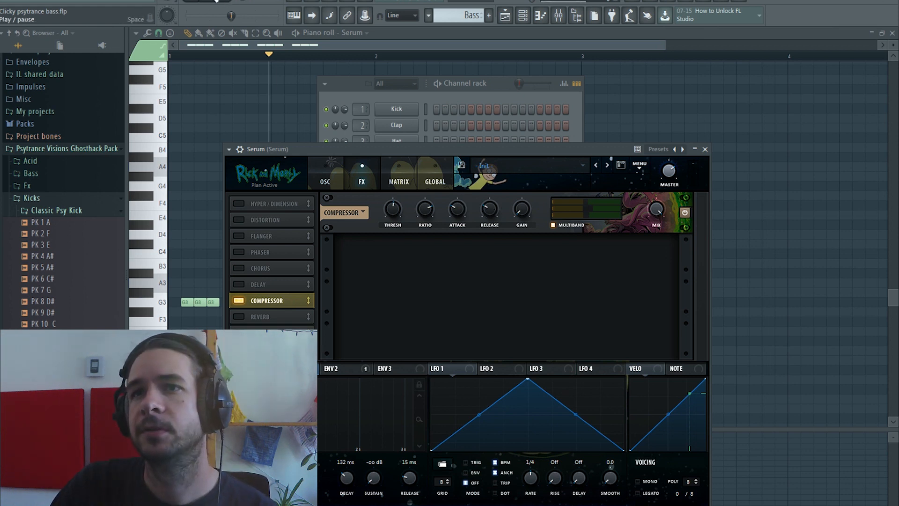
click(215, 1)
mouse_move(489, 209)
mouse_down()
mouse_move(482, 241)
mouse_move(498, 213)
mouse_move(485, 230)
mouse_move(488, 213)
mouse_up()
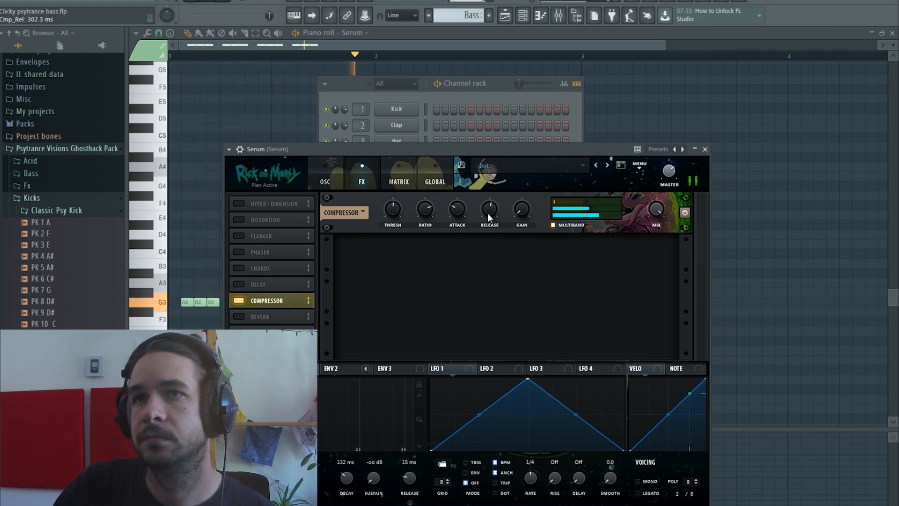
Step: Fine-tune the compressor's threshold, return its mix to 100 and set its gain to 1.2 dB with the bass playing
drag(389, 218, 382, 217)
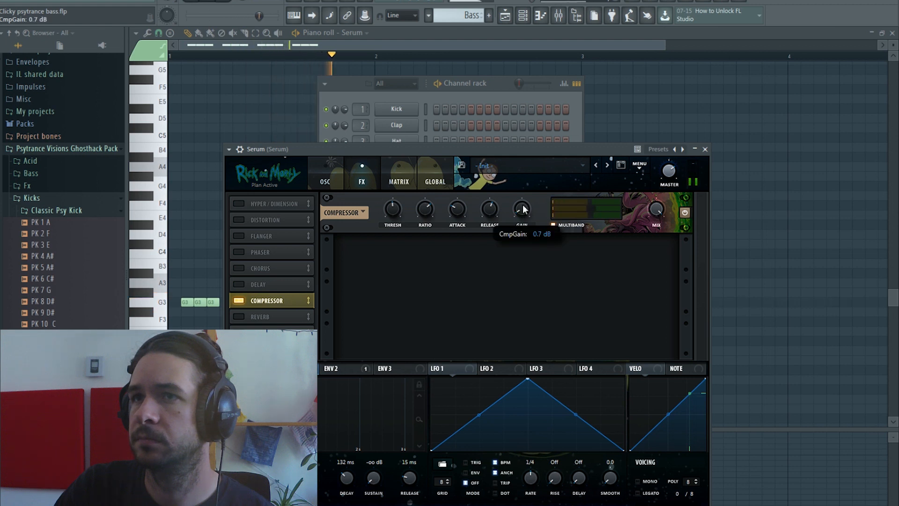
drag(653, 237, 653, 167)
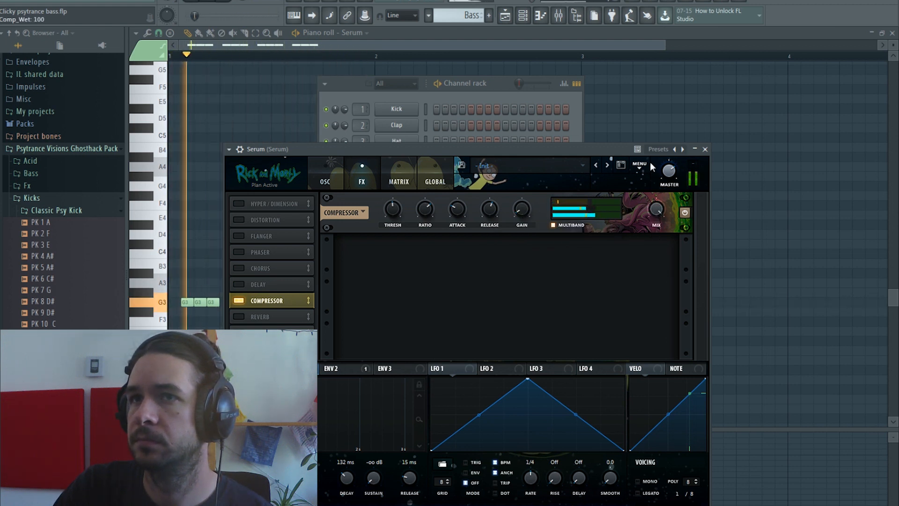
drag(523, 214, 522, 212)
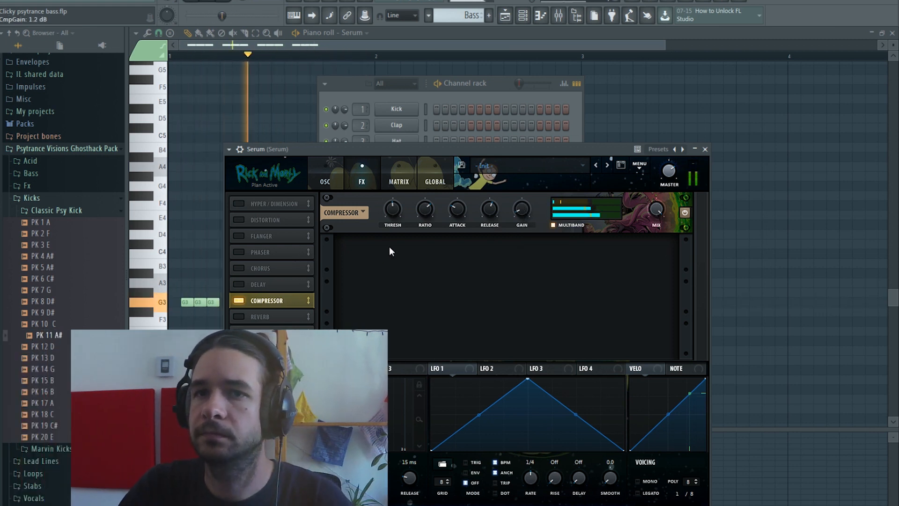
Step: Set envelope 1's release to 26 ms and try a 100 ms decay while playing the bass
drag(344, 479, 345, 481)
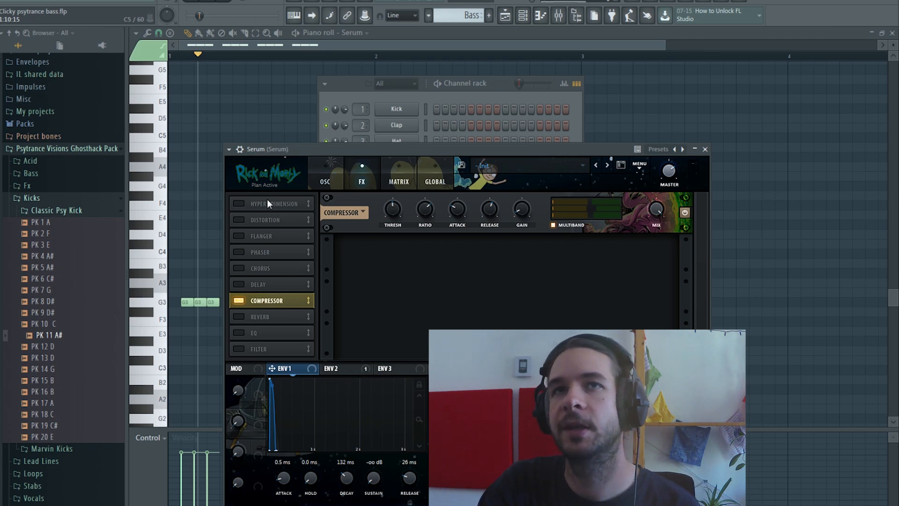
drag(346, 478, 349, 473)
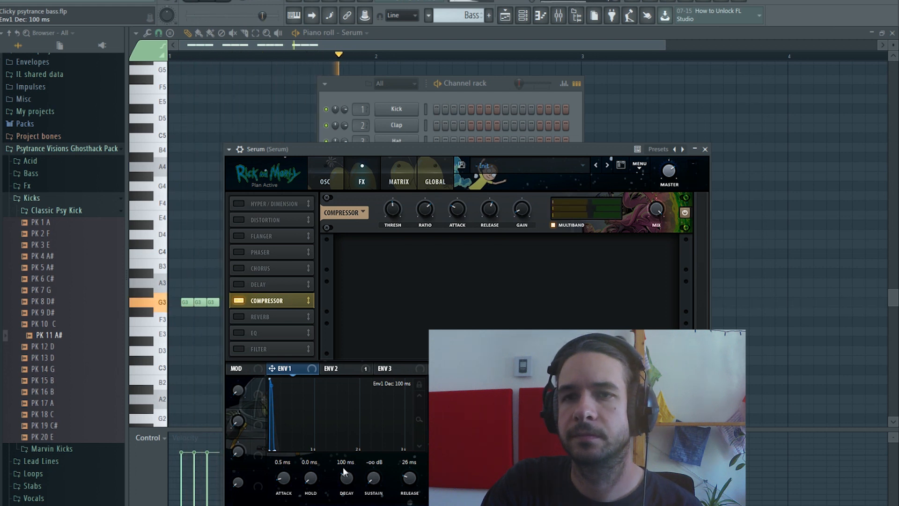
click(213, 1)
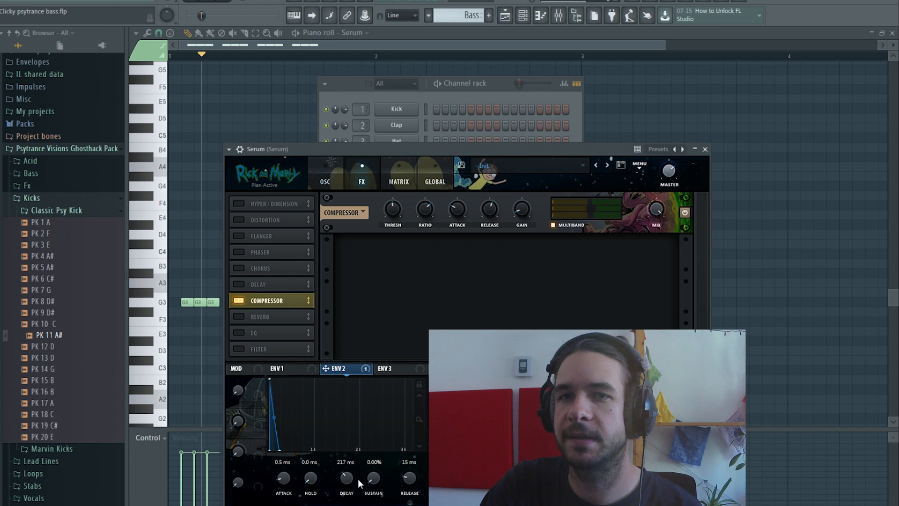
Step: Shorten envelope 2's decay to 132 ms and set its filter cutoff modulation amount to 37 while playing the pattern
click(325, 181)
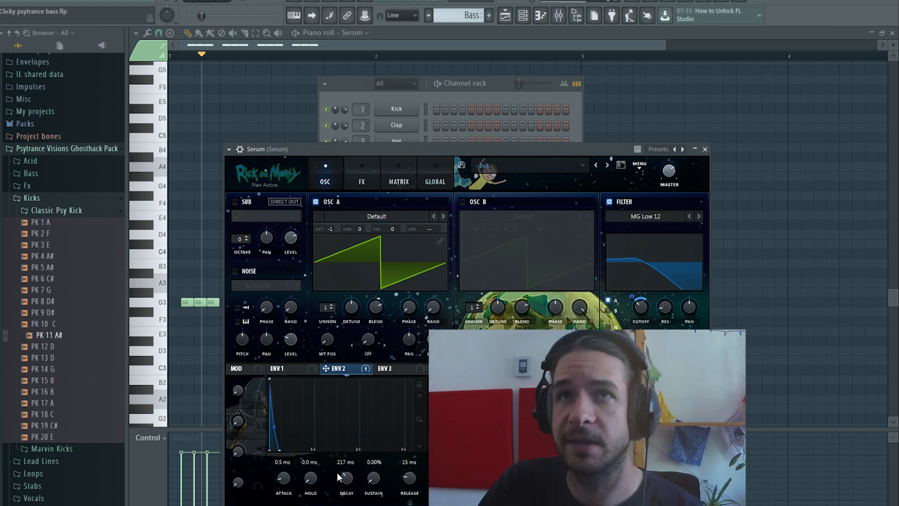
click(216, 1)
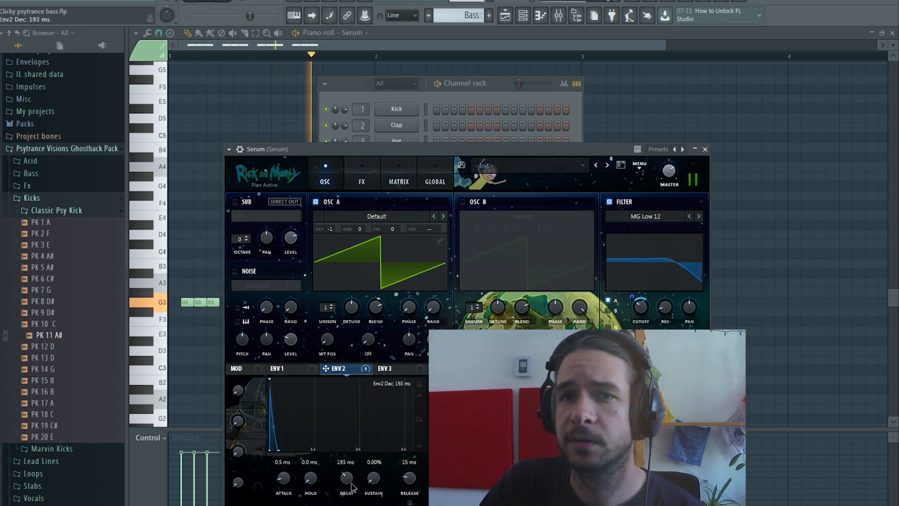
drag(348, 481, 351, 488)
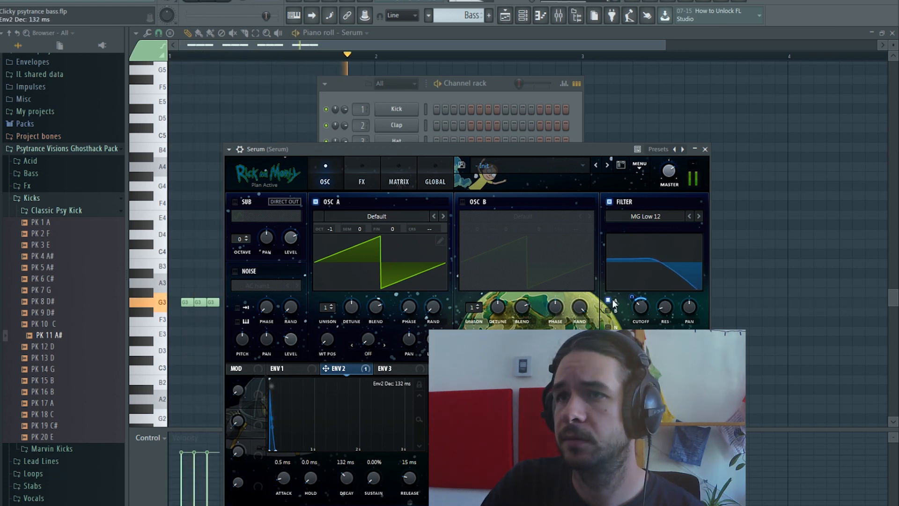
drag(631, 295, 633, 294)
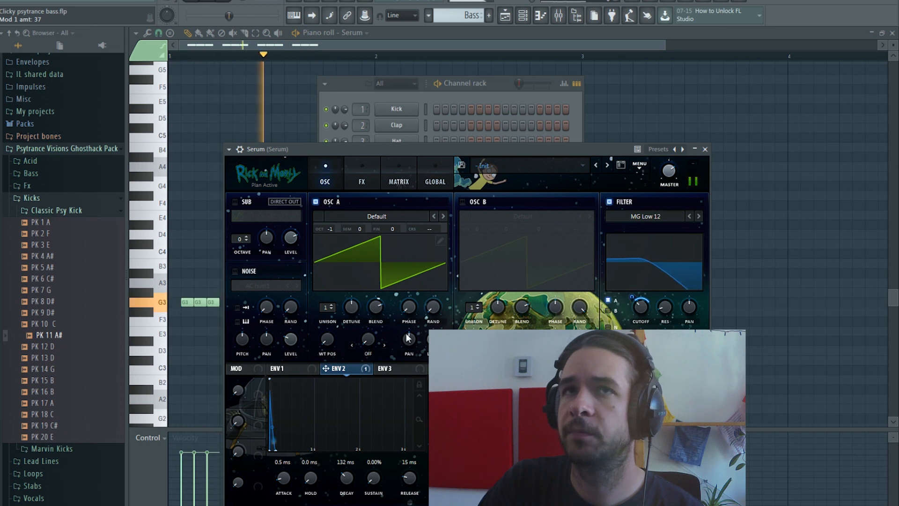
click(215, 1)
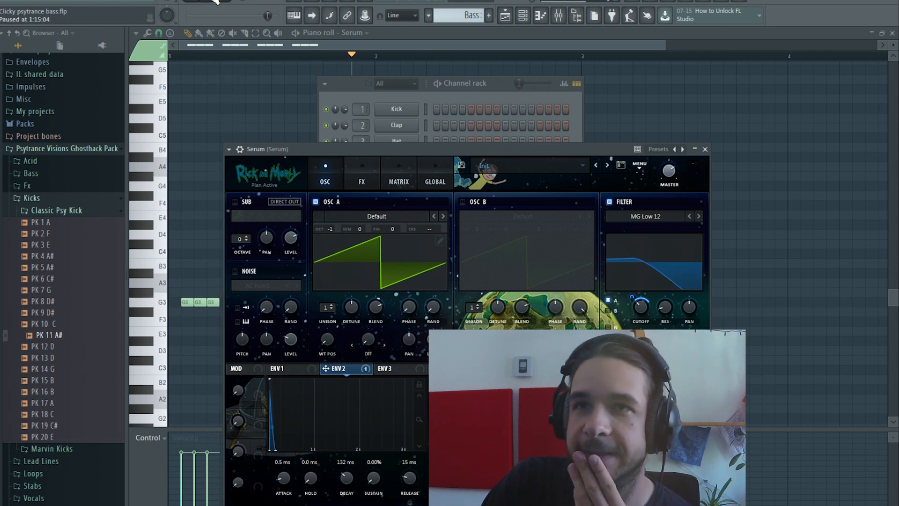
Step: Move the compressor ahead of the delay in Serum's effects chain and play the pattern briefly
click(362, 182)
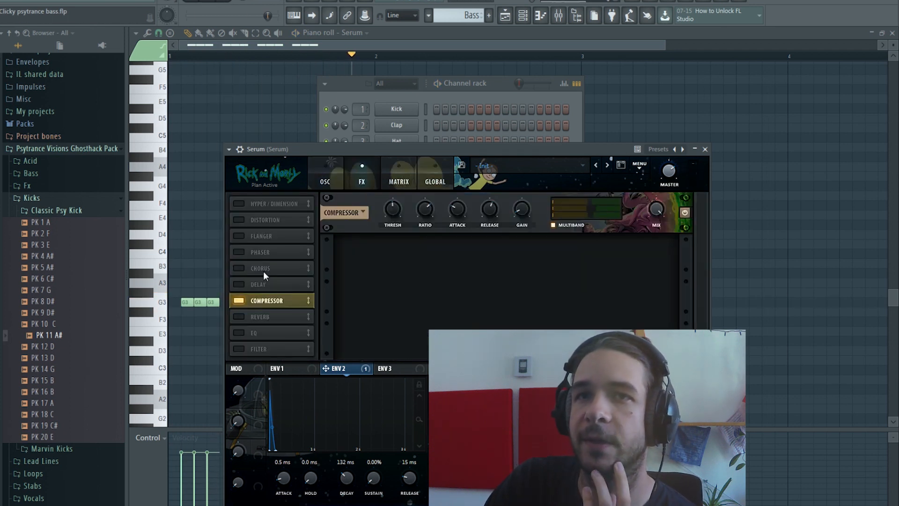
drag(269, 305, 272, 286)
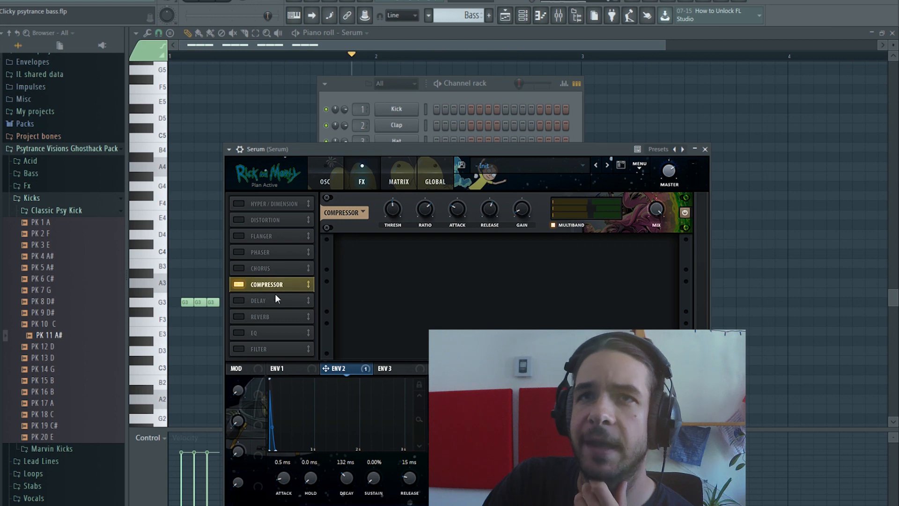
click(214, 3)
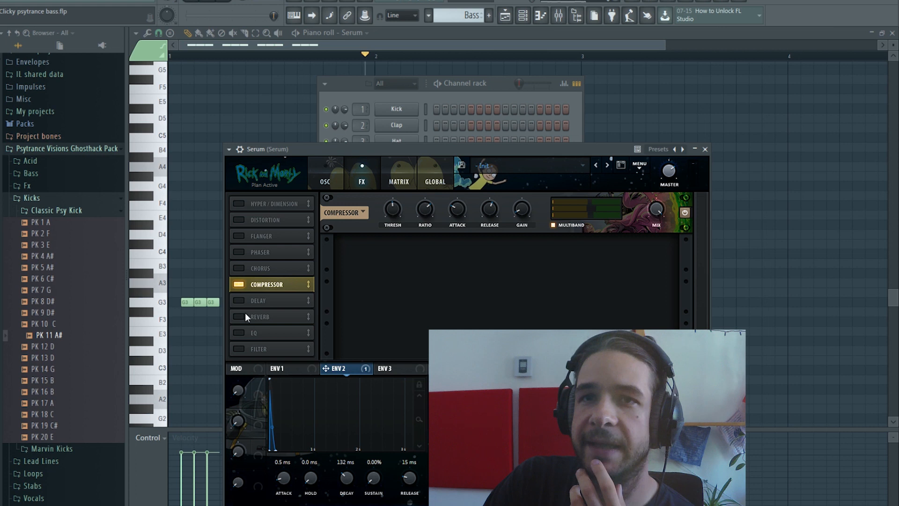
Step: Enable the EQ effect, switch its high band to a peak shape and boost it by 10.1 dB
click(244, 332)
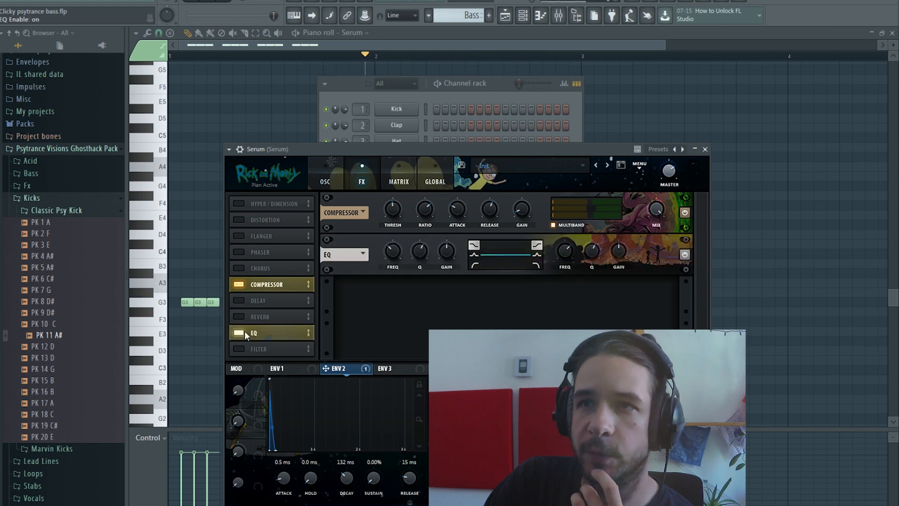
click(538, 254)
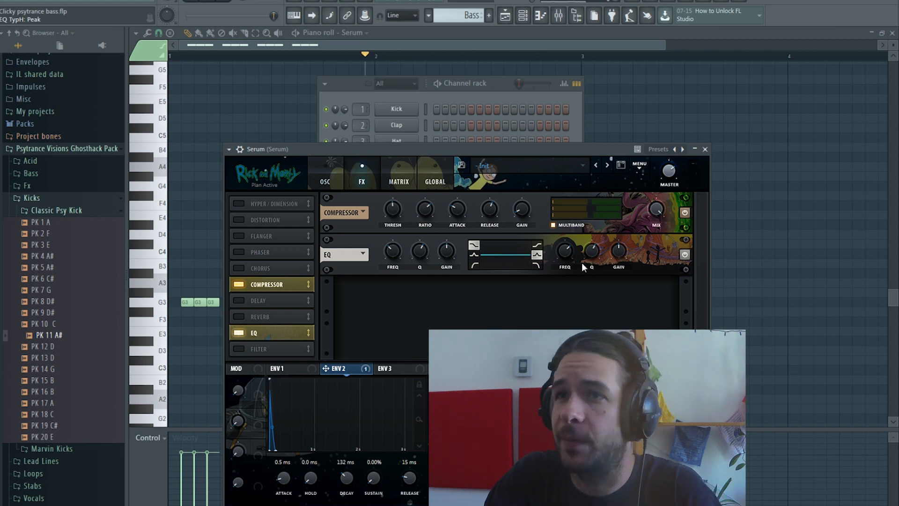
drag(617, 258, 617, 256)
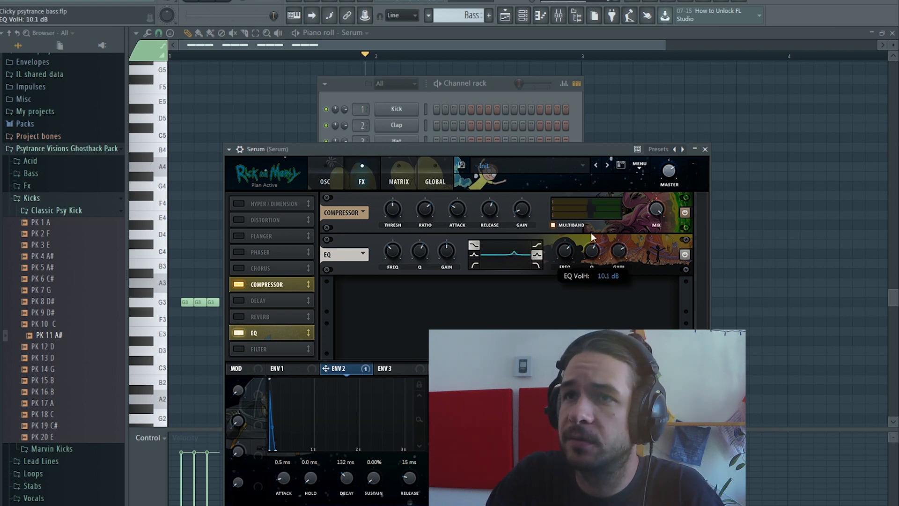
Step: Lower the EQ high band's frequency to 1467 Hz while playing the bass
drag(563, 252, 562, 255)
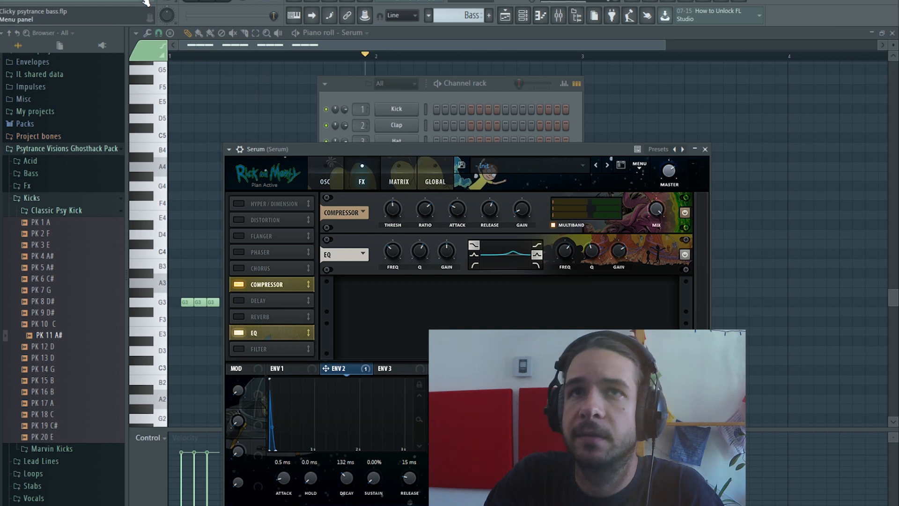
click(208, 1)
mouse_move(564, 249)
mouse_down()
mouse_move(563, 264)
mouse_move(563, 253)
mouse_up()
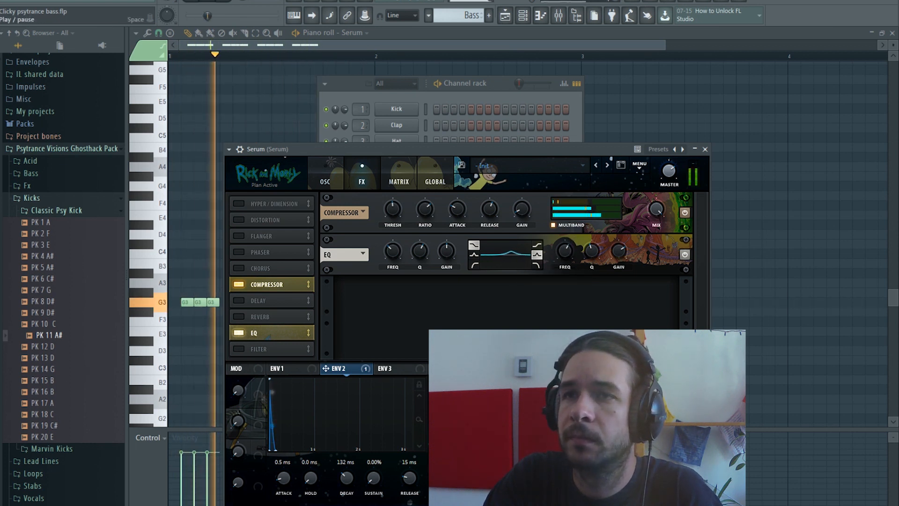
mouse_move(592, 255)
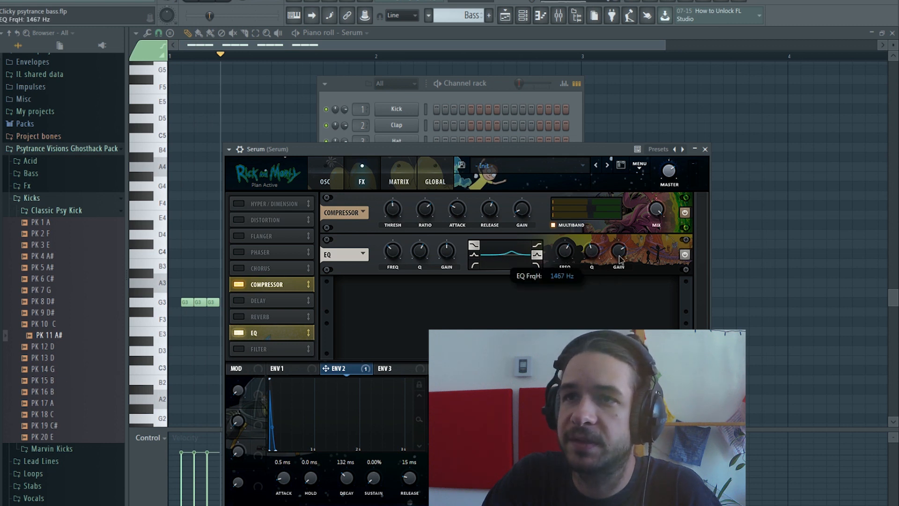
Step: Set the EQ high band's Q to 25% and reduce its gain, comparing the playing bass with the EQ bypassed
drag(620, 250, 620, 250)
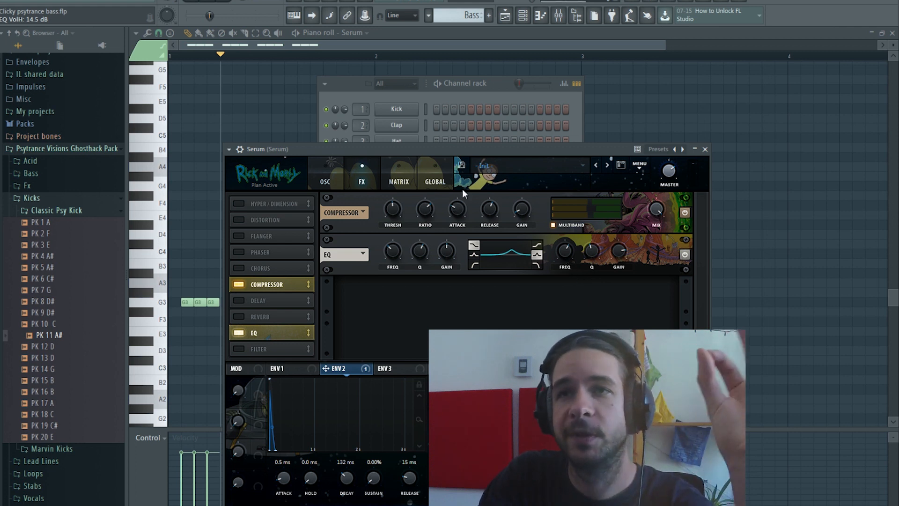
click(210, 2)
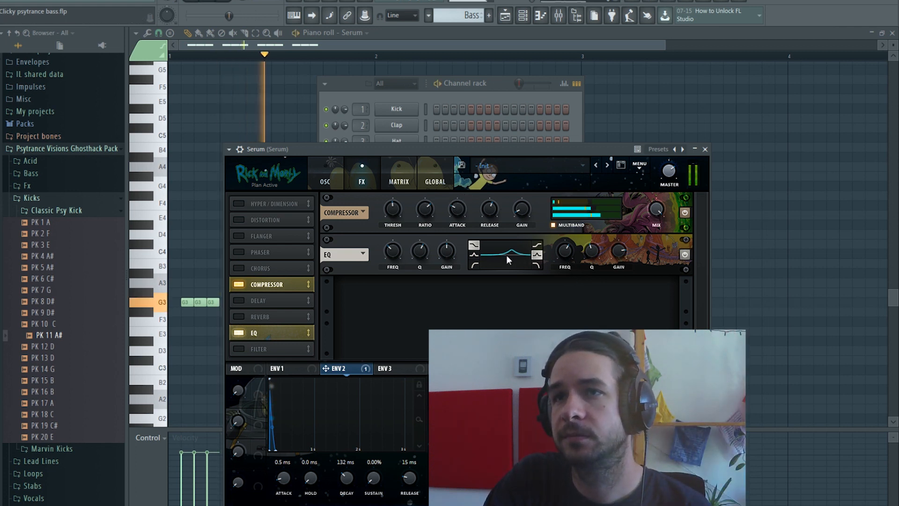
mouse_move(560, 253)
mouse_down()
mouse_move(561, 264)
mouse_move(566, 247)
mouse_move(561, 255)
mouse_up()
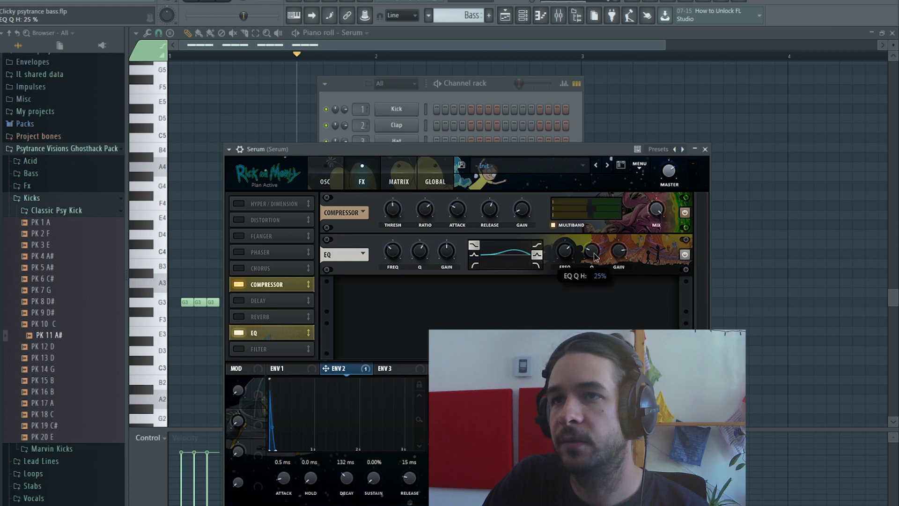
drag(617, 252, 617, 251)
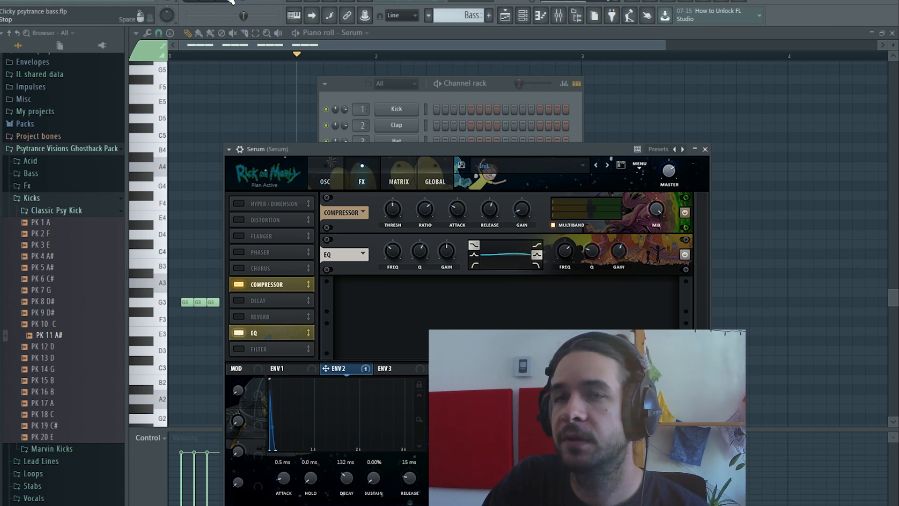
click(687, 256)
click(687, 255)
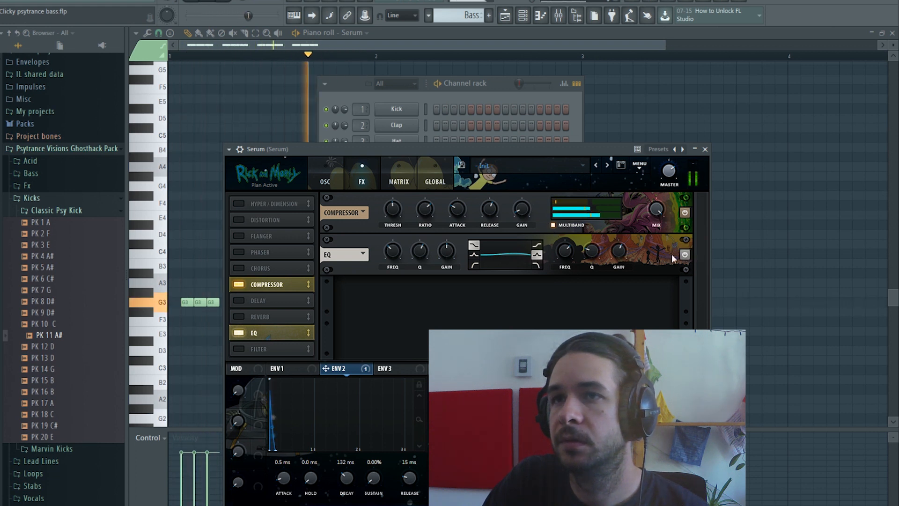
Step: Switch the EQ high band to a shelf shape and fine-tune its frequency and gain while playing the bass
mouse_move(569, 250)
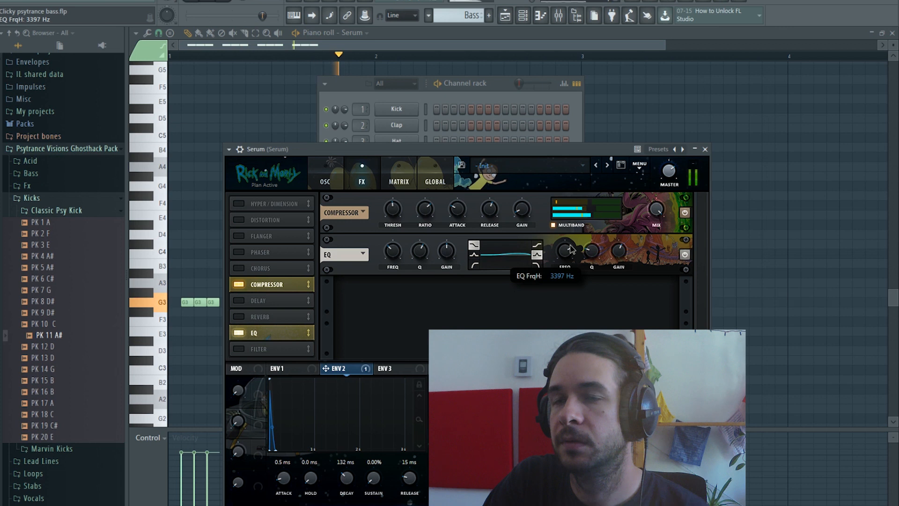
click(537, 244)
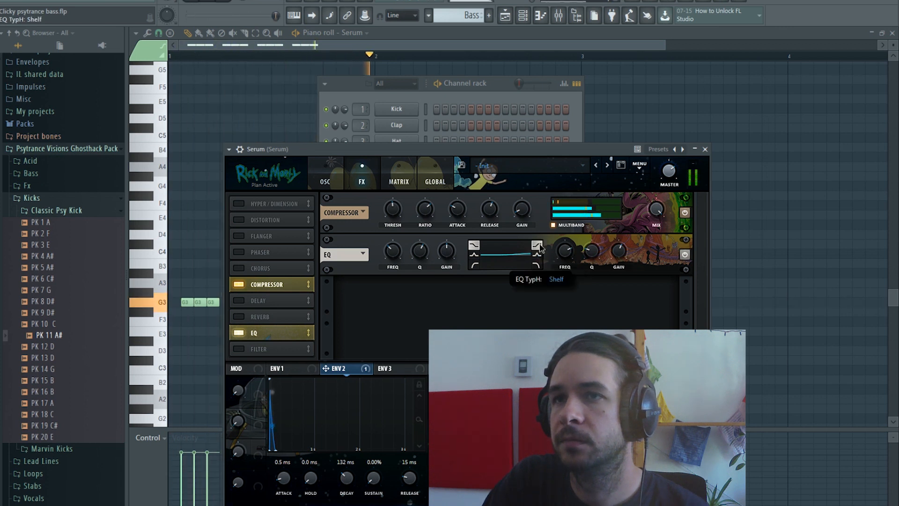
mouse_move(623, 249)
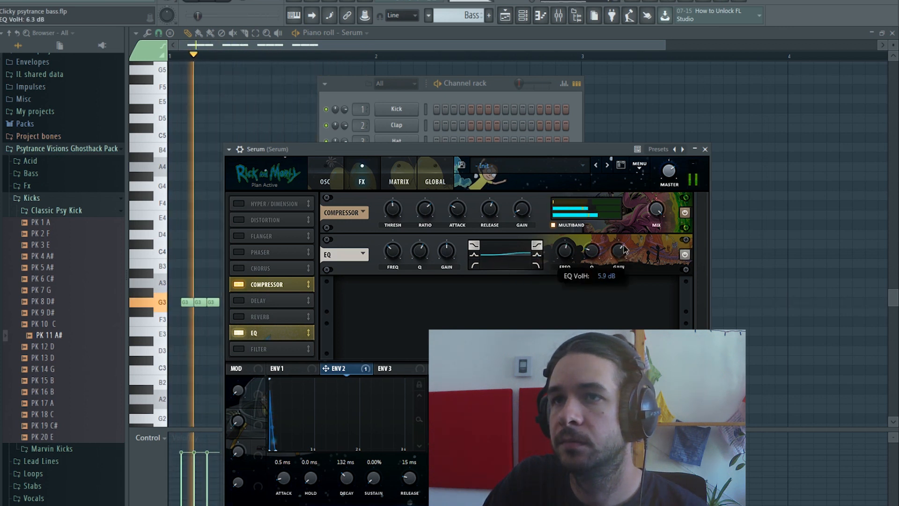
key(space)
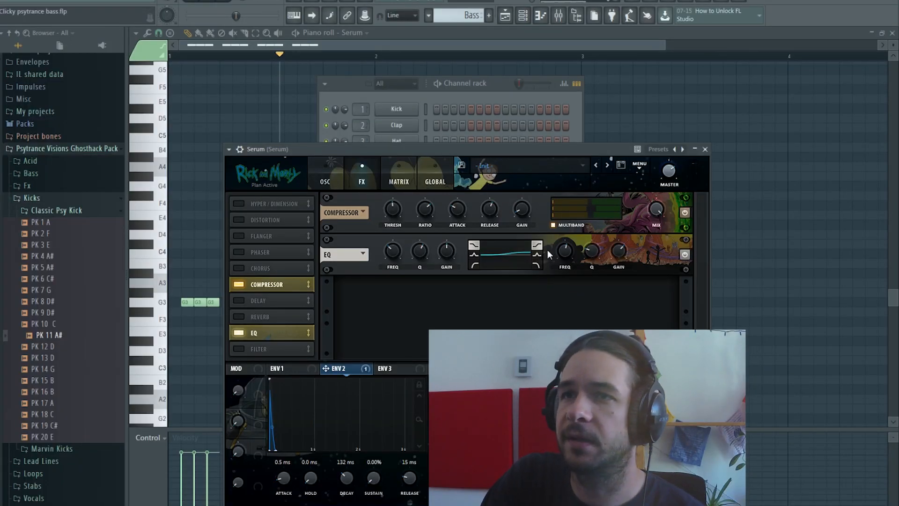
click(218, 2)
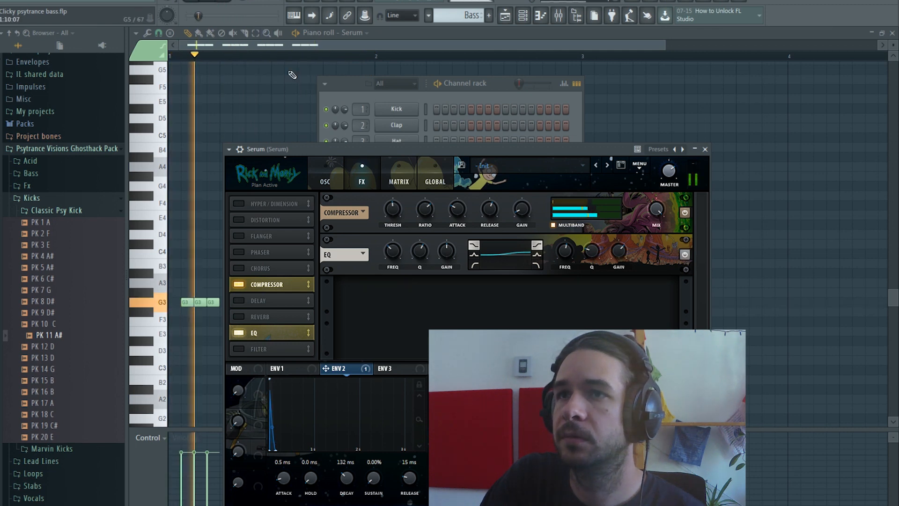
mouse_move(620, 252)
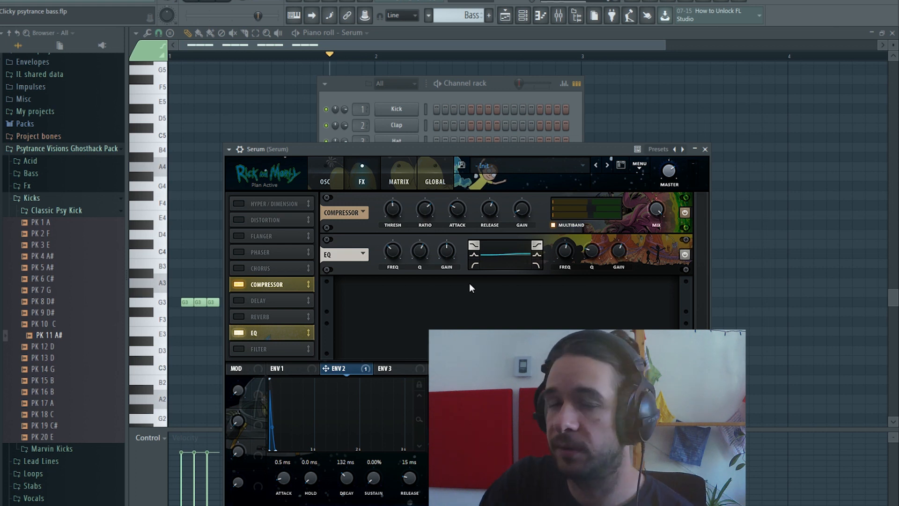
Step: Change the EQ low band to a low-cut shape and lower its frequency to about 43 Hz, auditioning the bass
click(478, 265)
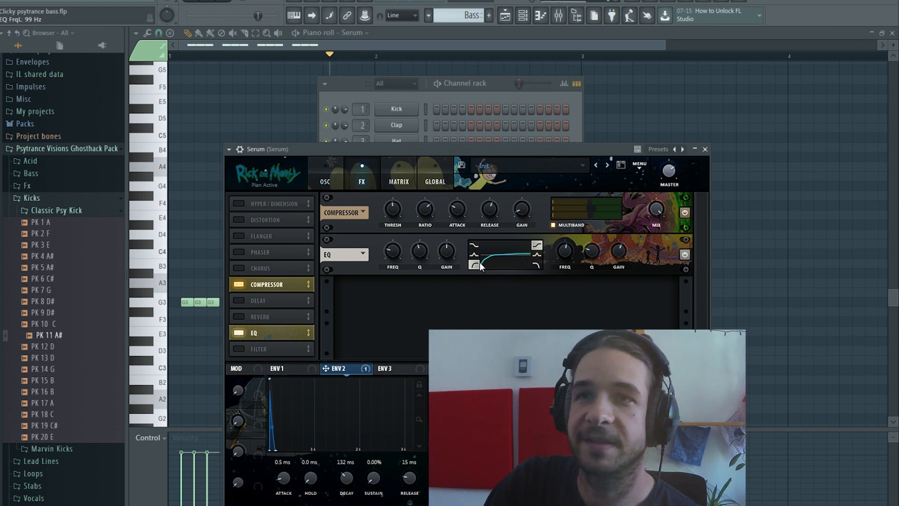
drag(402, 251, 399, 260)
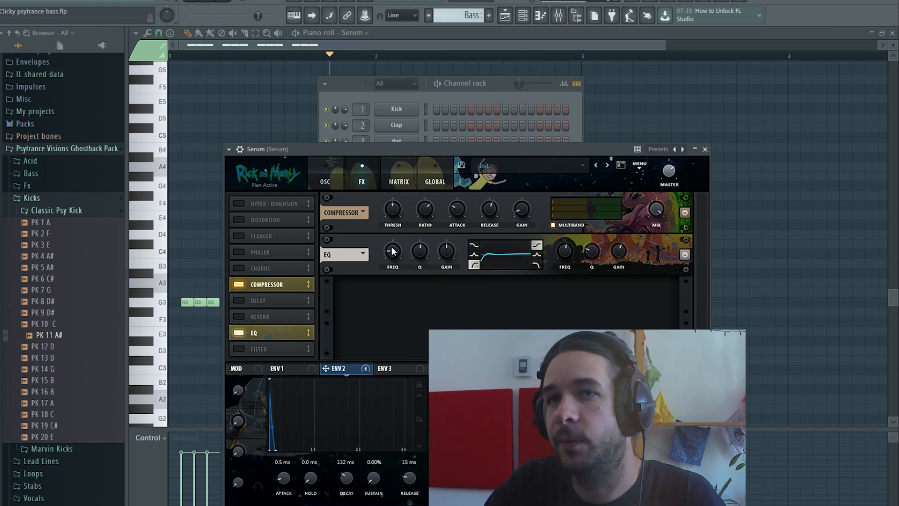
mouse_move(422, 251)
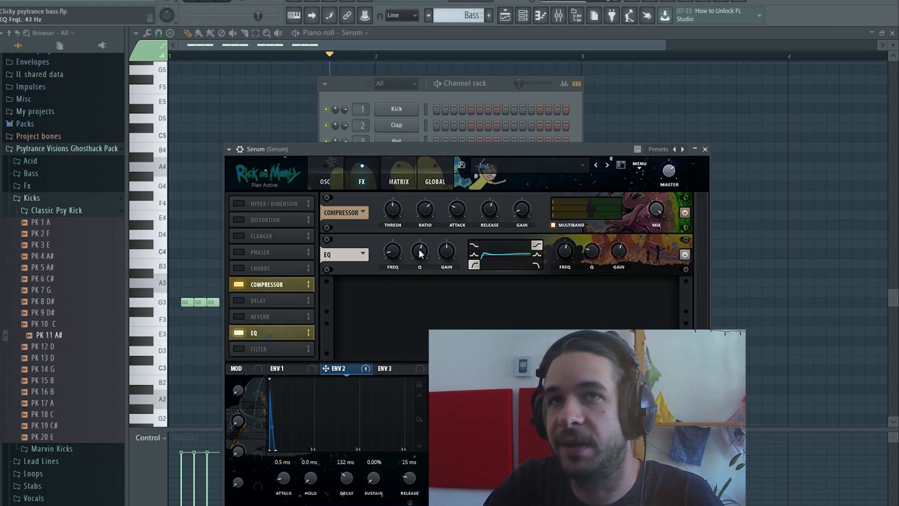
key(space)
drag(394, 250, 393, 250)
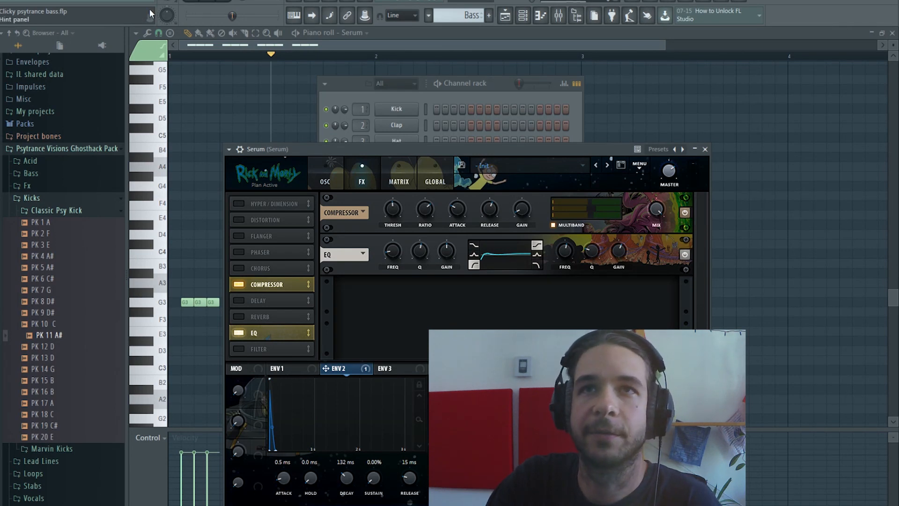
Step: Play the bass pattern and compare the sound with Serum's compressor and EQ bypassed and active
key(space)
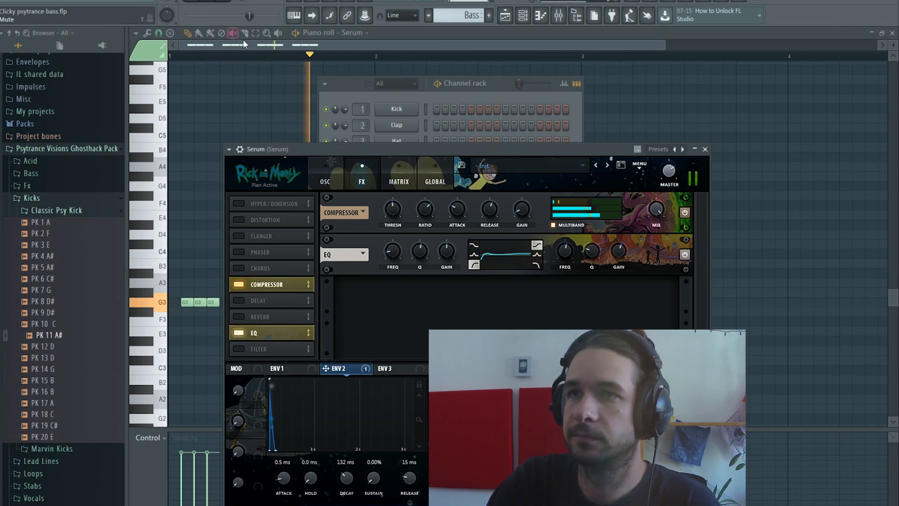
click(688, 211)
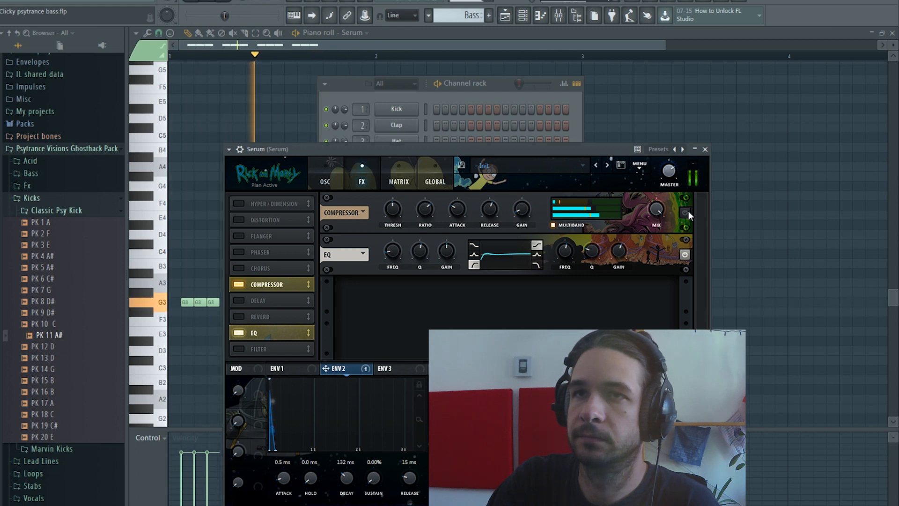
click(688, 212)
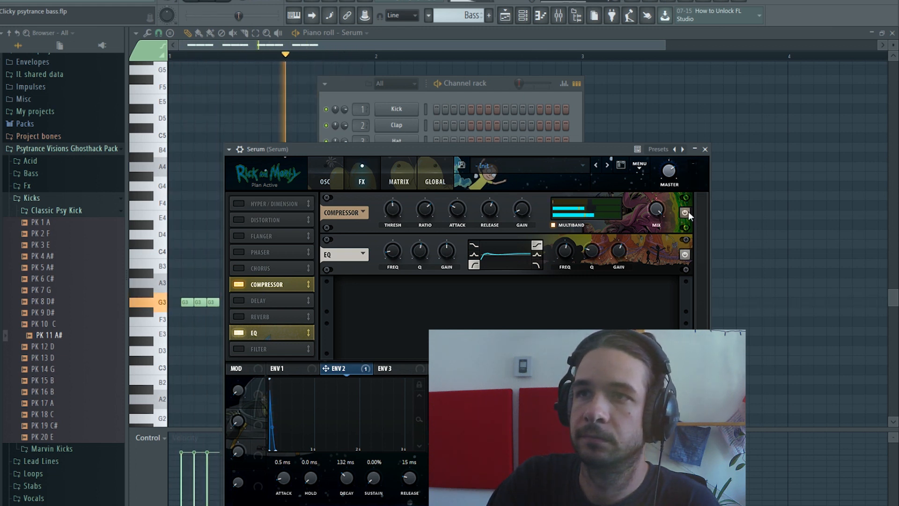
click(684, 254)
click(687, 212)
click(687, 212)
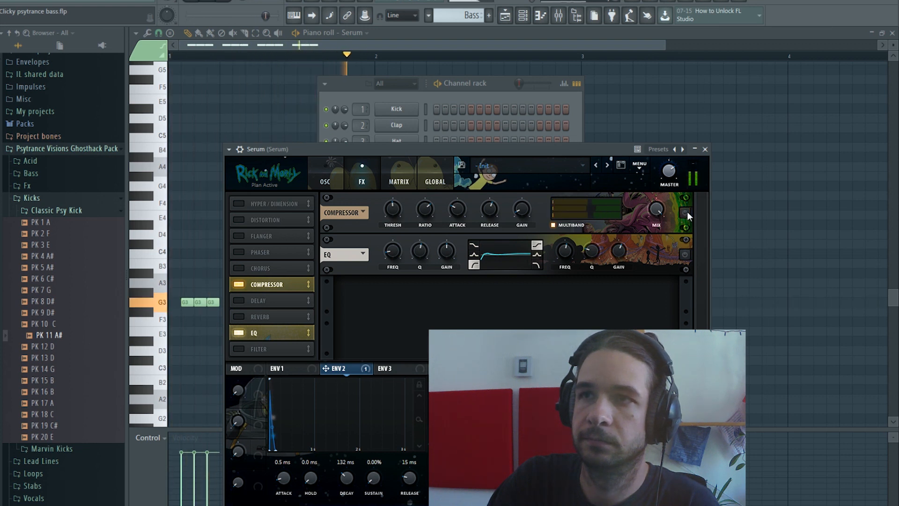
click(685, 255)
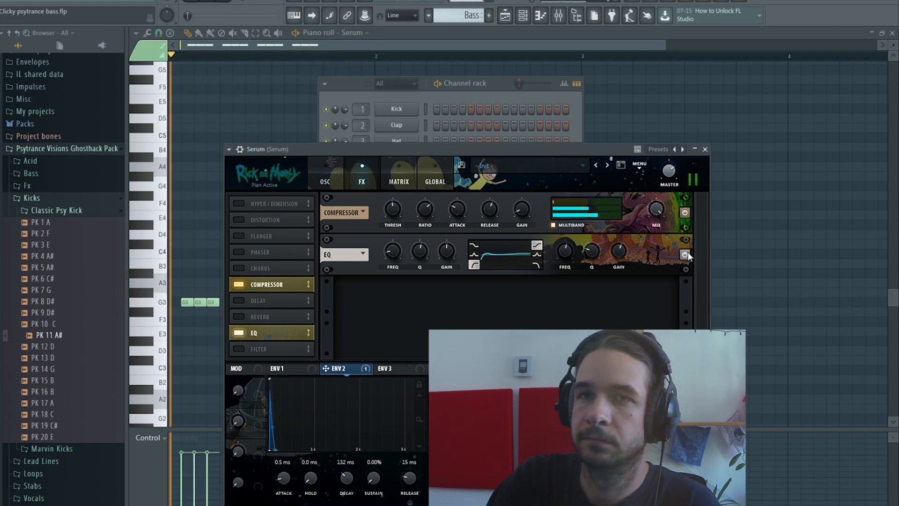
click(210, 2)
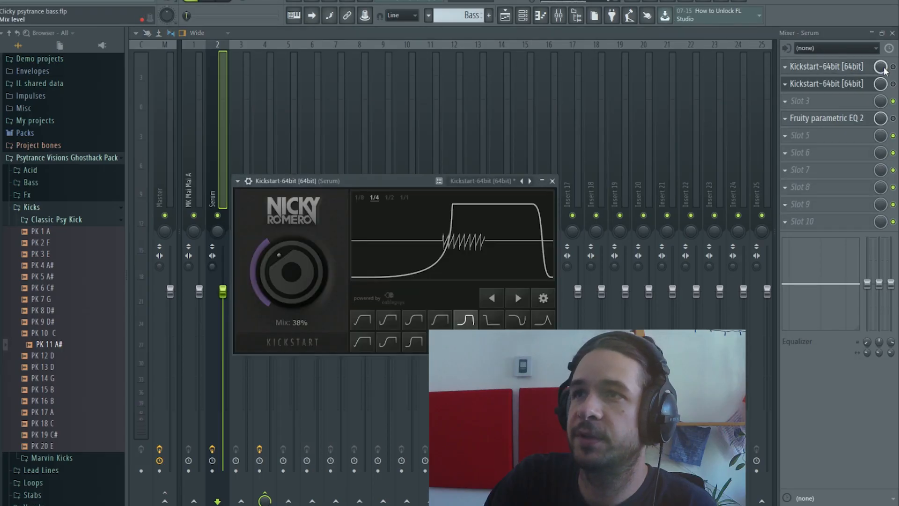
Step: Enable the first Kickstart effect on the Serum mixer track, check its settings and play the arrangement
click(892, 67)
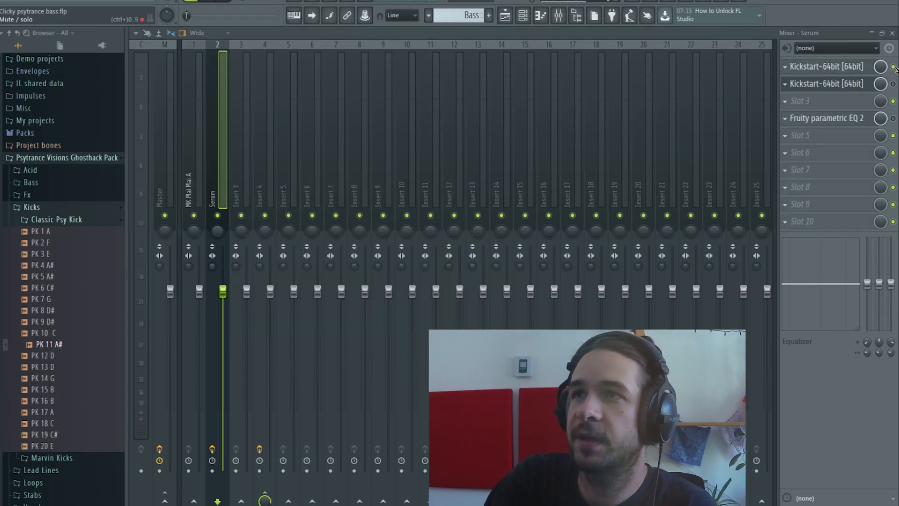
click(861, 68)
scroll(280, 268, down, 1)
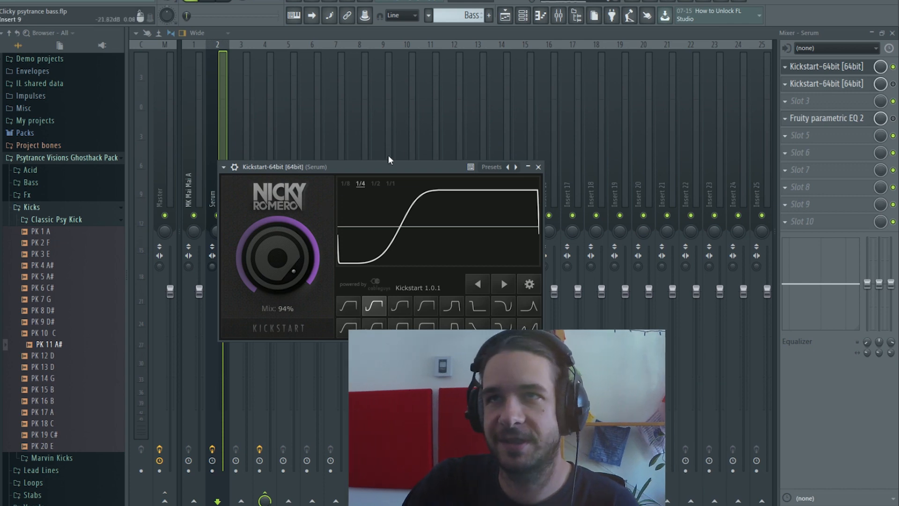
click(506, 16)
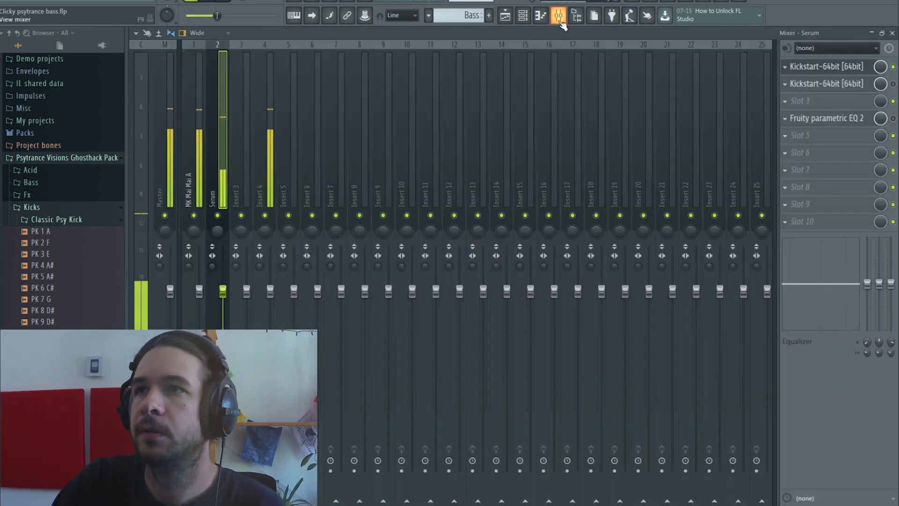
click(558, 16)
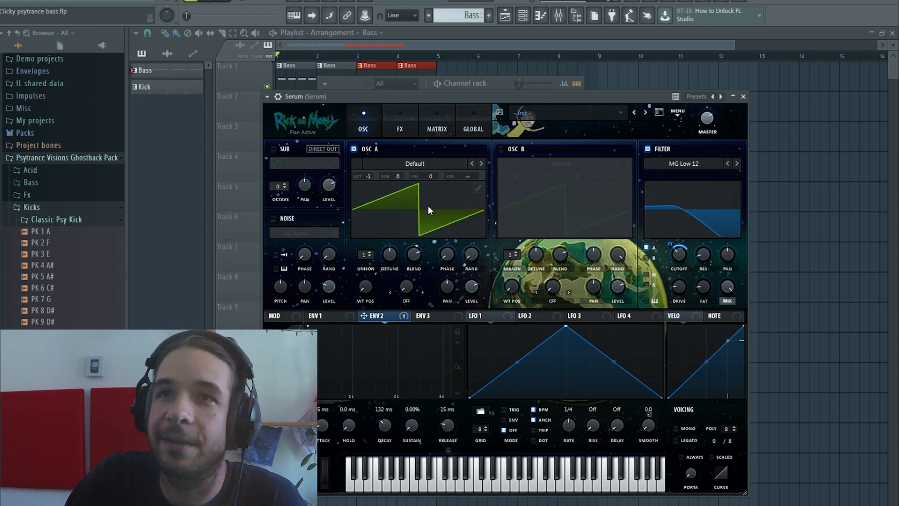
Step: Browse the wavetable categories for oscillator A, including Ghosthack Analog Wavetables and Ghost In The Shell
click(430, 165)
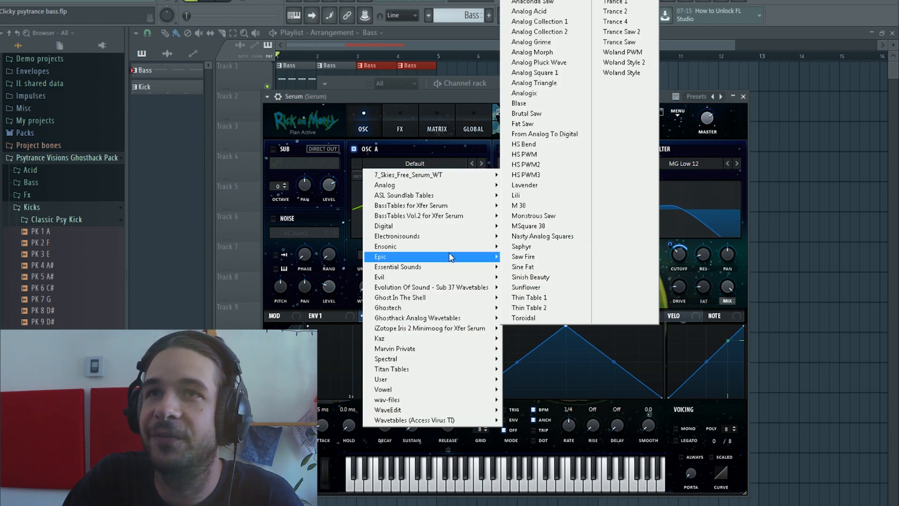
click(418, 97)
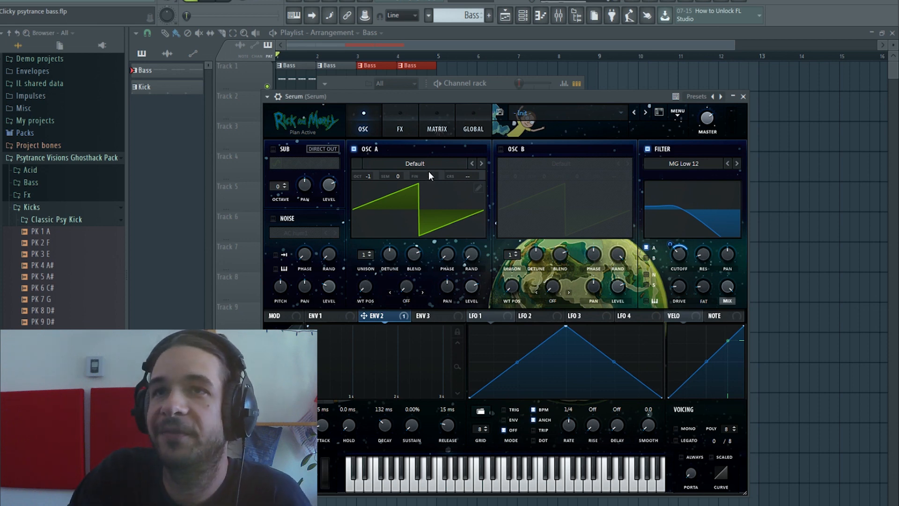
click(437, 161)
mouse_move(457, 318)
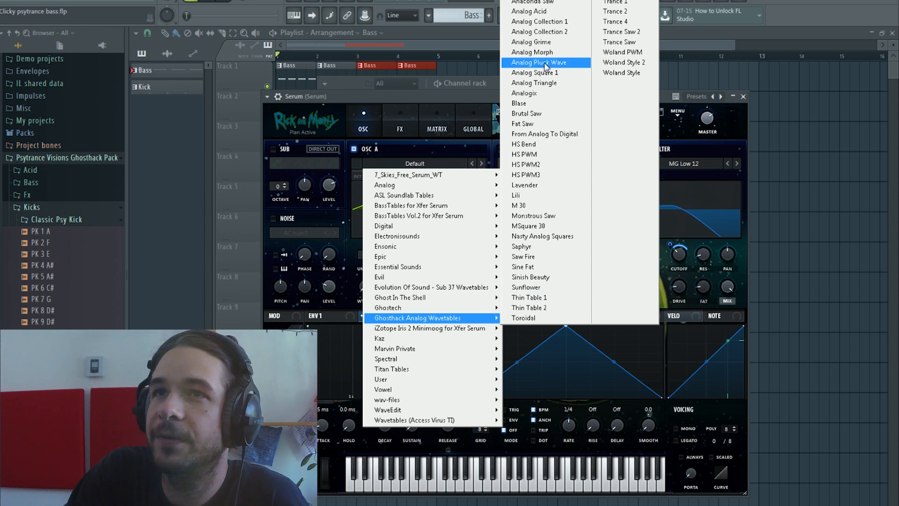
click(462, 108)
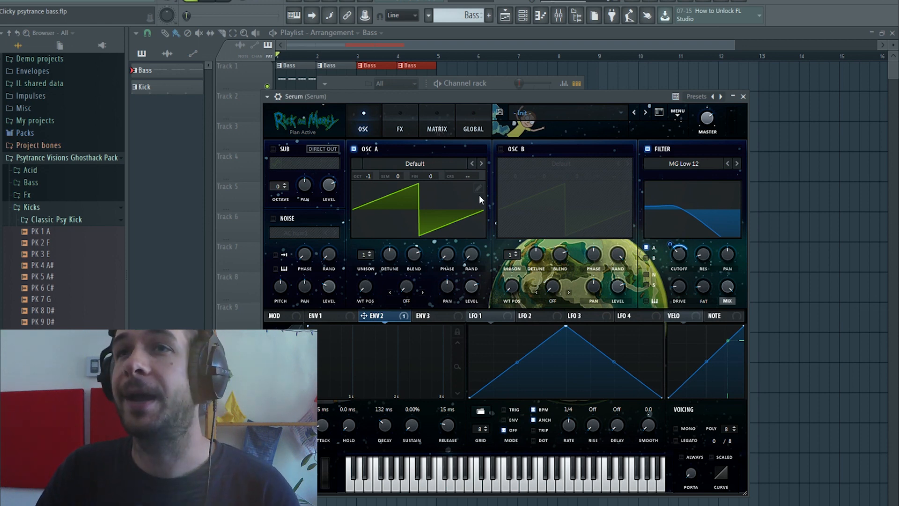
click(439, 165)
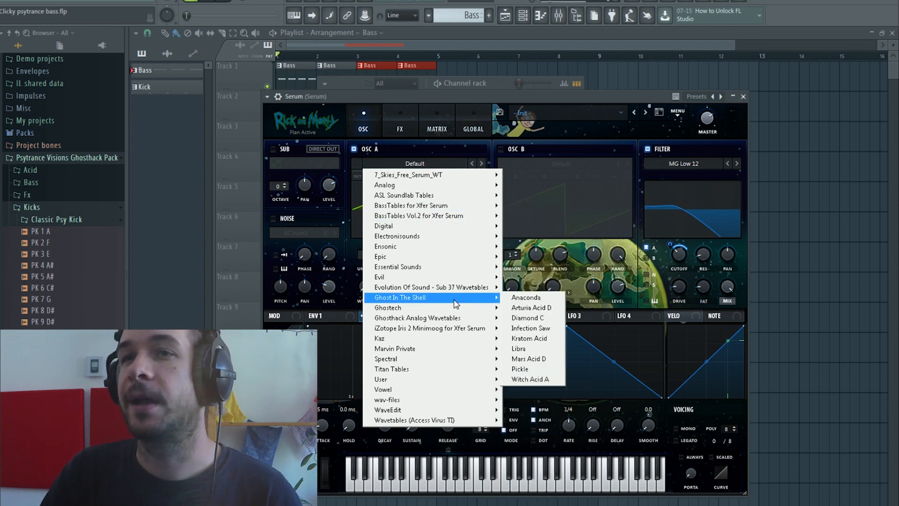
mouse_move(458, 307)
click(445, 164)
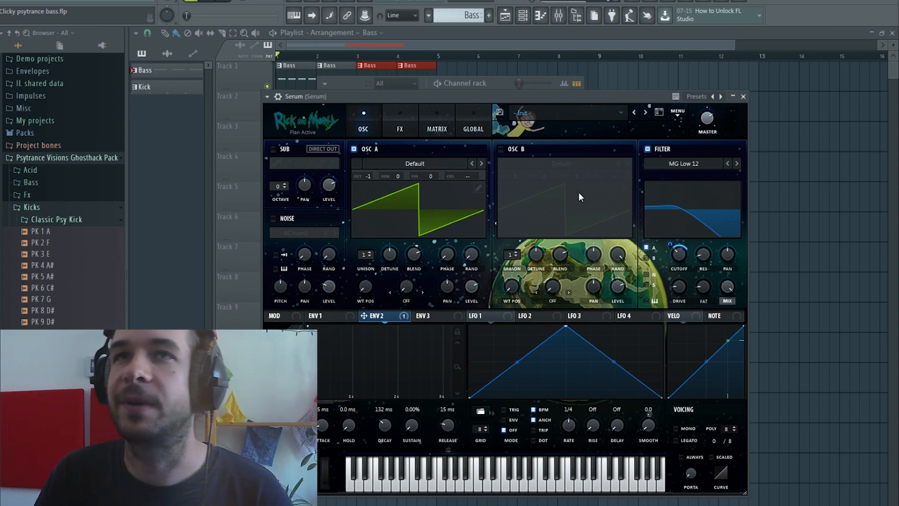
Step: Play the arrangement and load the Anaconda Saw wavetable from Ghosthack Analog Wavetables into oscillator A
click(212, 1)
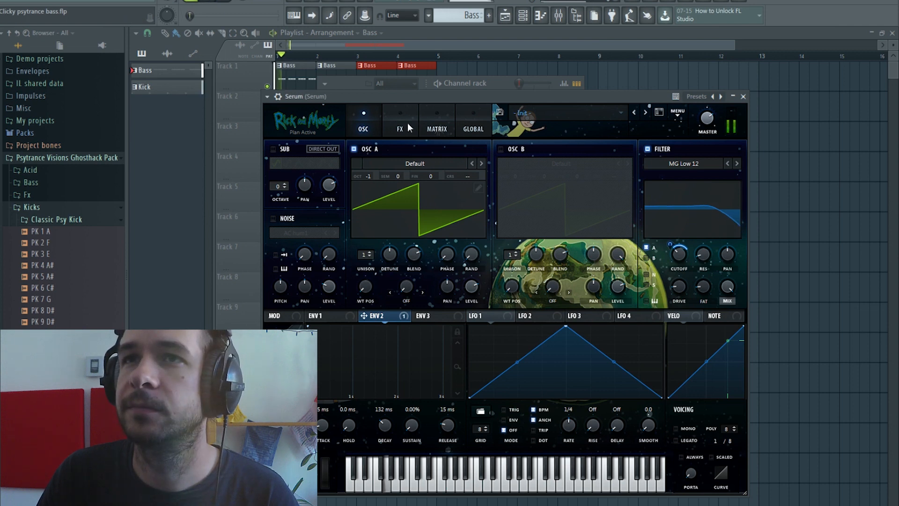
click(415, 163)
mouse_move(475, 299)
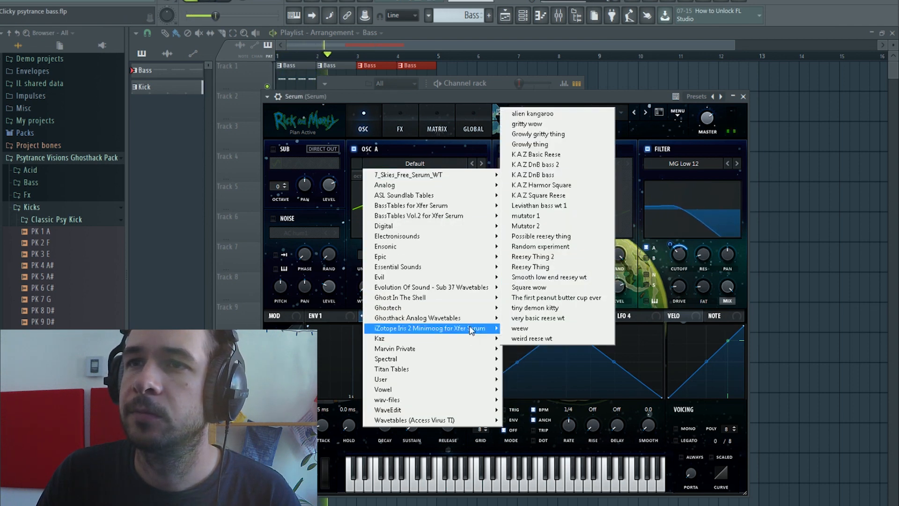
mouse_move(473, 319)
click(551, 6)
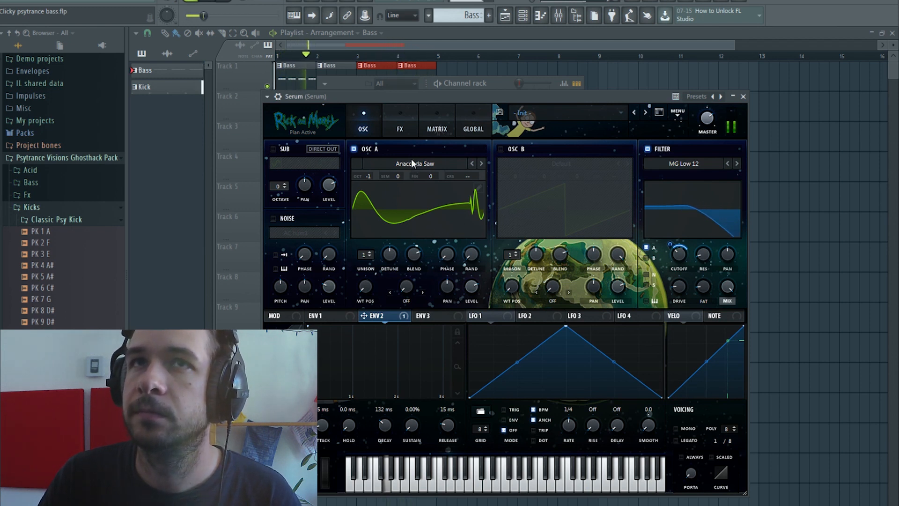
Step: Audition the Analog Acid and Analog Collection 1 wavetables from Ghosthack Analog Wavetables in oscillator A, finishing by stopping playback
click(446, 167)
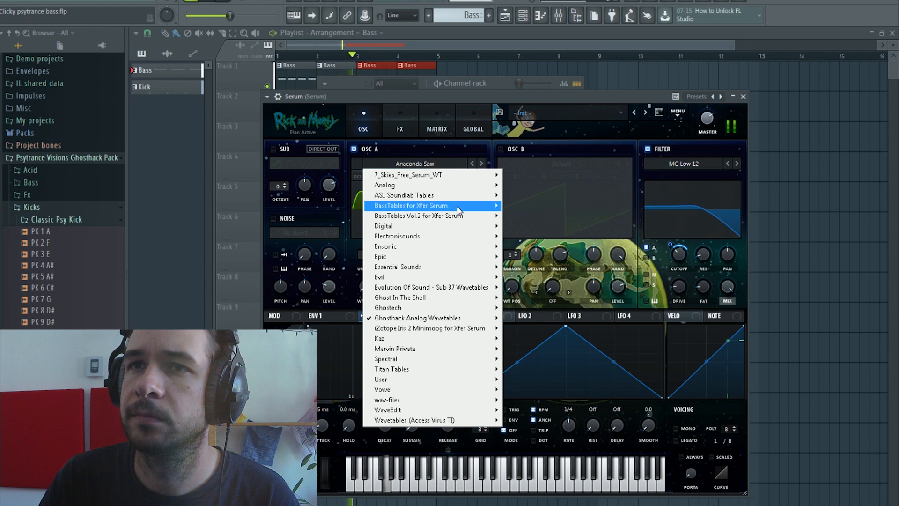
mouse_move(487, 318)
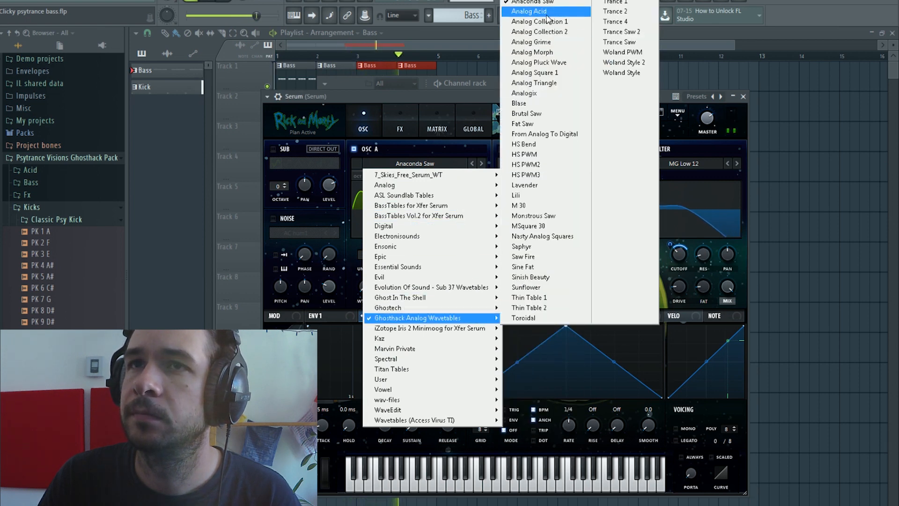
click(538, 12)
click(485, 165)
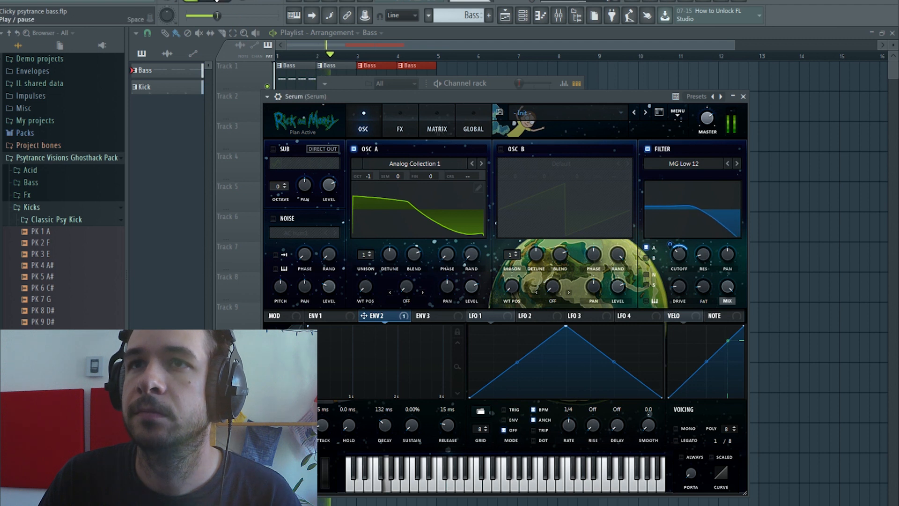
key(space)
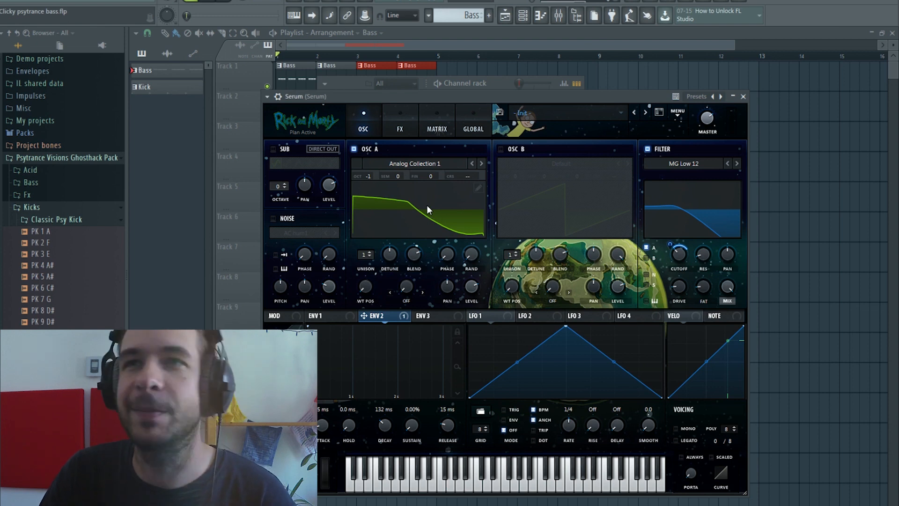
Step: Reload the Anaconda Saw wavetable from Ghosthack Analog Wavetables into oscillator A and play the arrangement
click(445, 163)
mouse_move(480, 318)
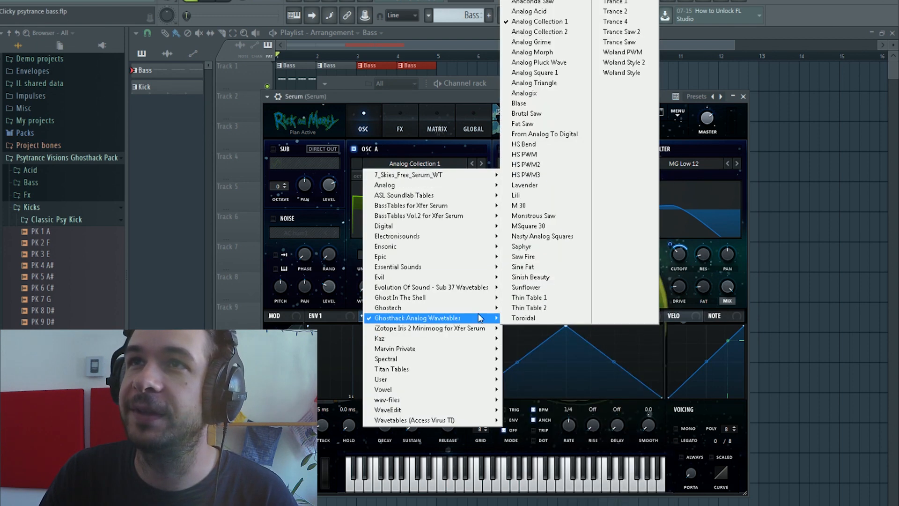
click(533, 2)
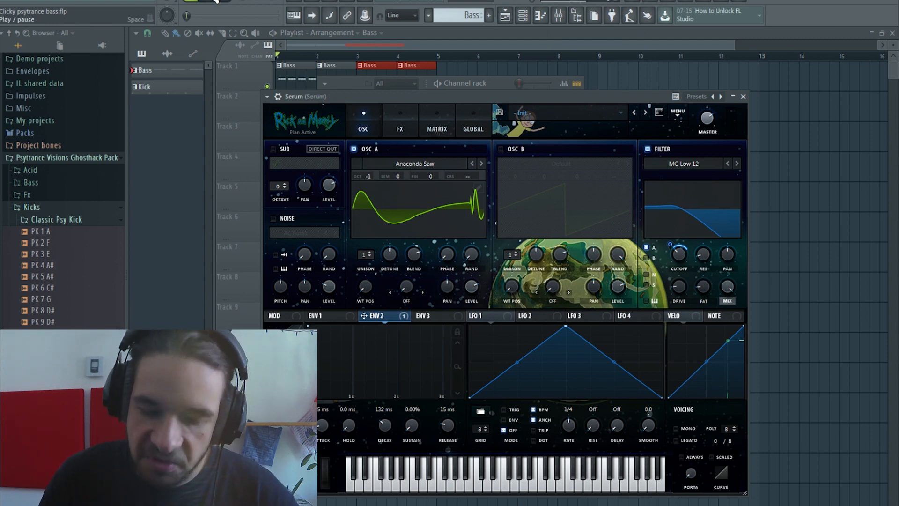
click(216, 2)
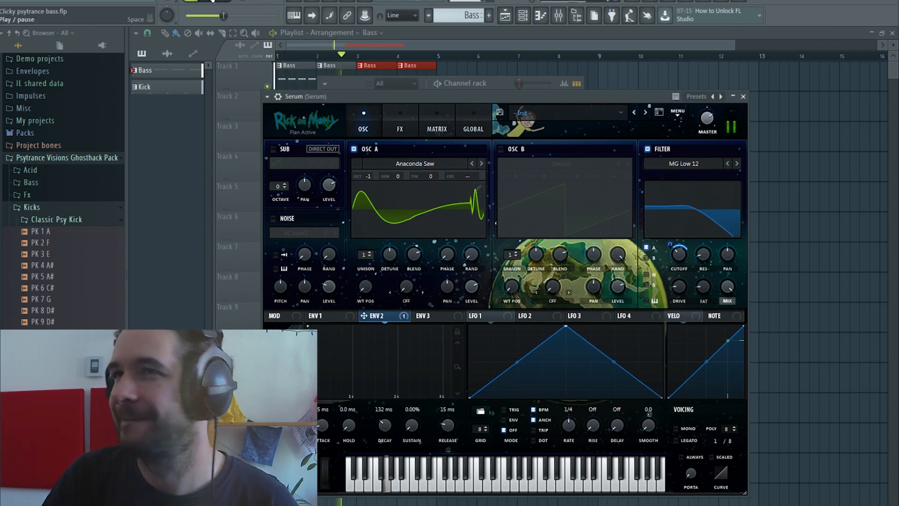
Step: Load the Brutal Saw wavetable from Ghosthack Analog Wavetables into oscillator A, audition it and stop playback
click(442, 164)
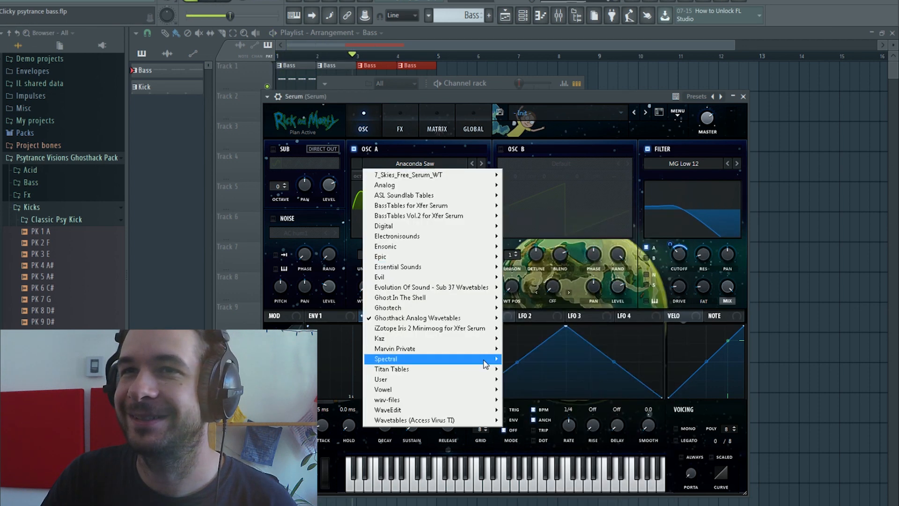
mouse_move(495, 314)
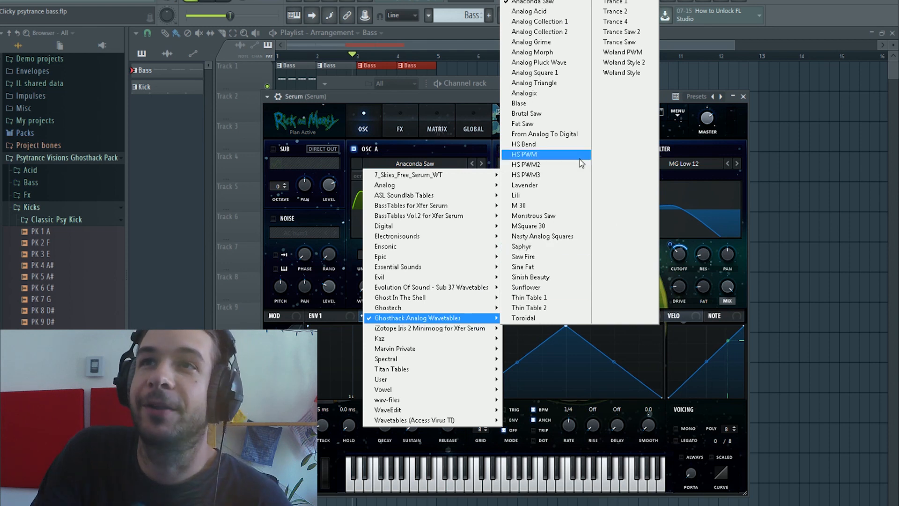
click(558, 114)
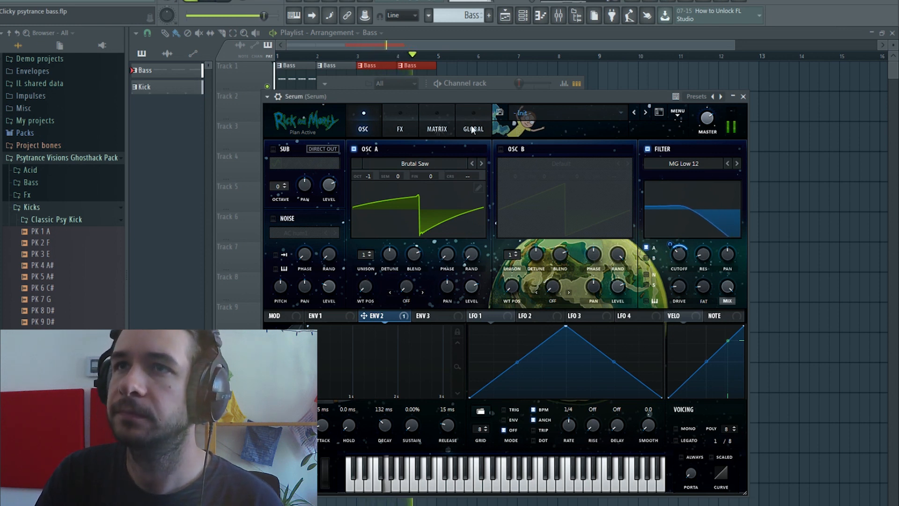
click(215, 1)
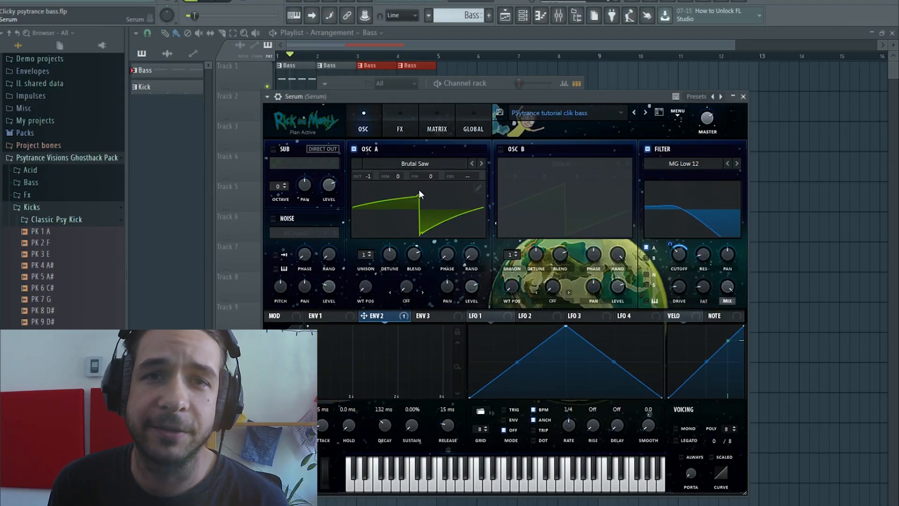
Step: Review the effect slots of the Serum and MK Mai Mai A mixer tracks, and return to the playlist
click(488, 32)
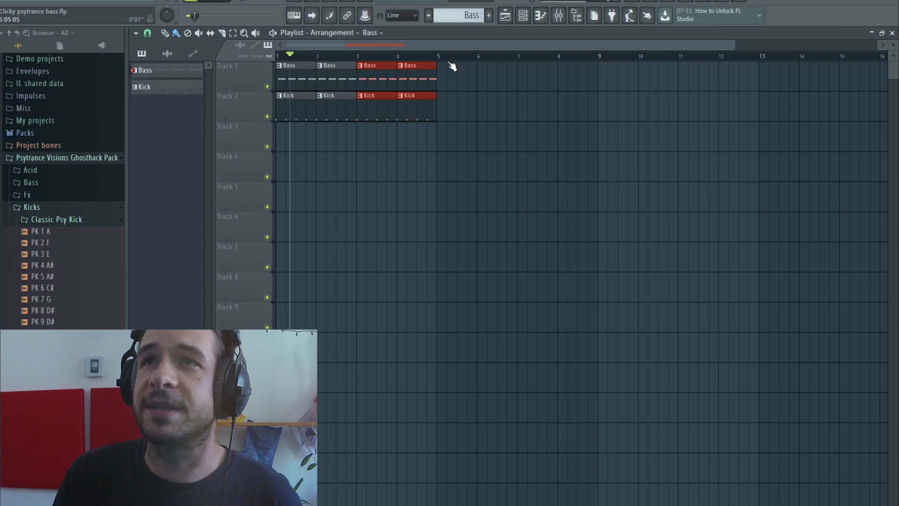
key(F9)
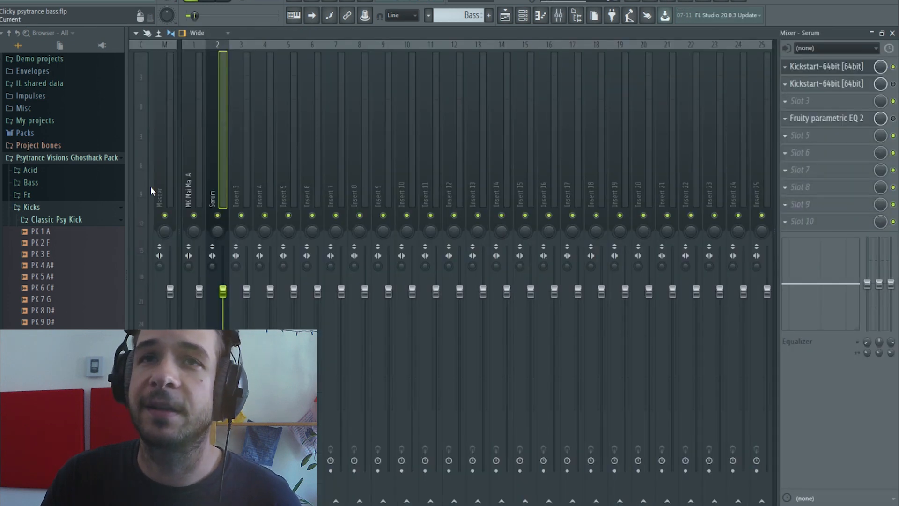
click(189, 148)
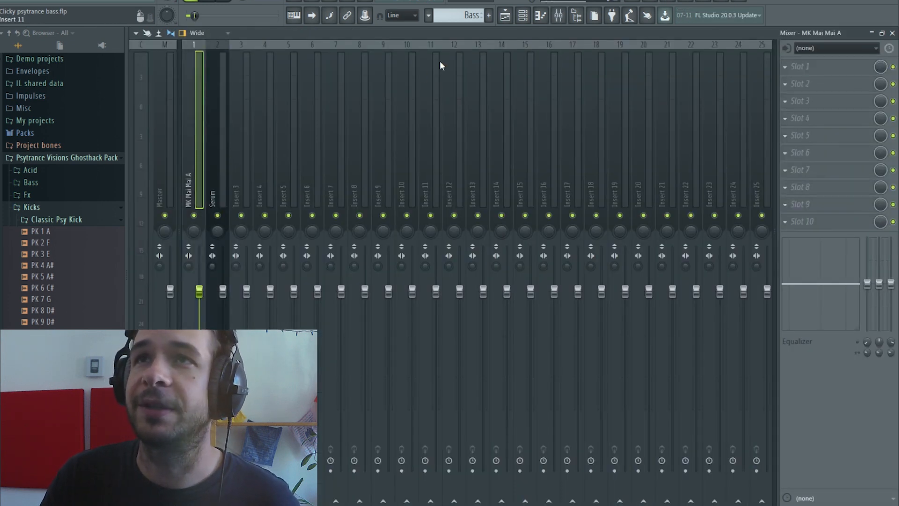
click(507, 17)
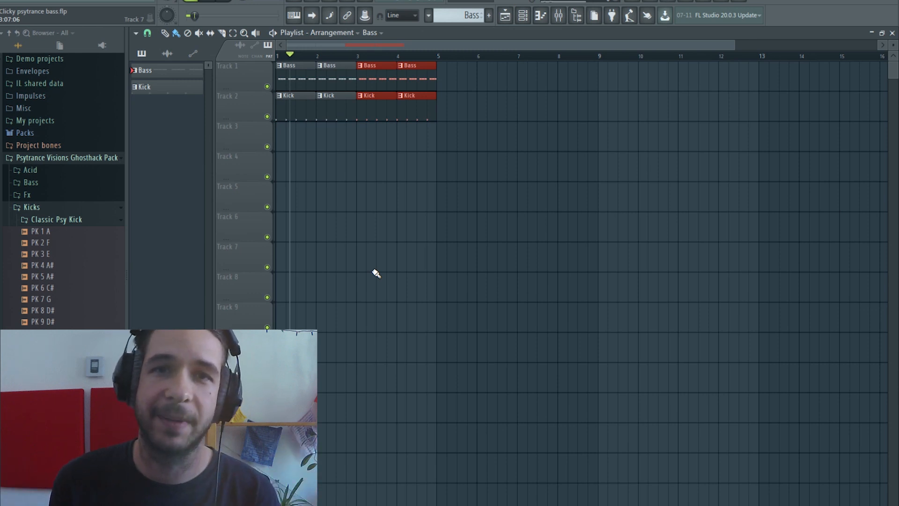